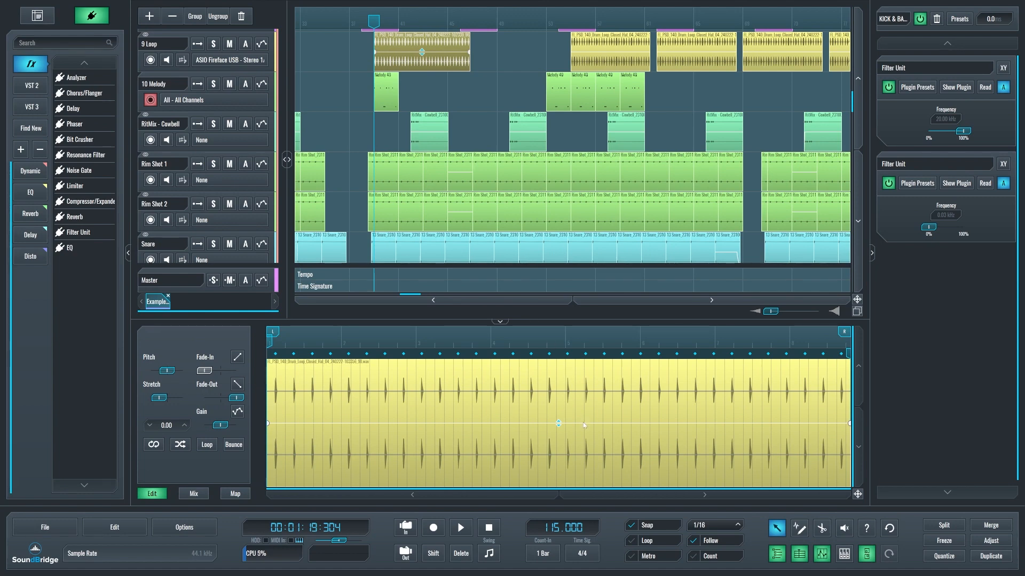
Open the first audio clip on the 9 Loop track for editing, try a pitch of -13.60 and reset it.
{"action": "left_click", "coordinate": [390, 101]}
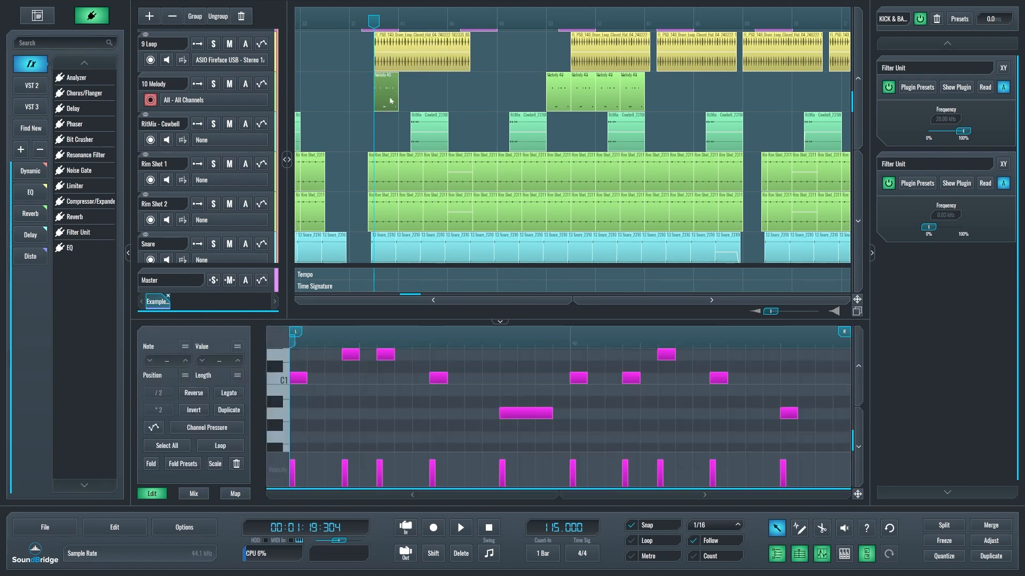
{"action": "left_click", "coordinate": [398, 68]}
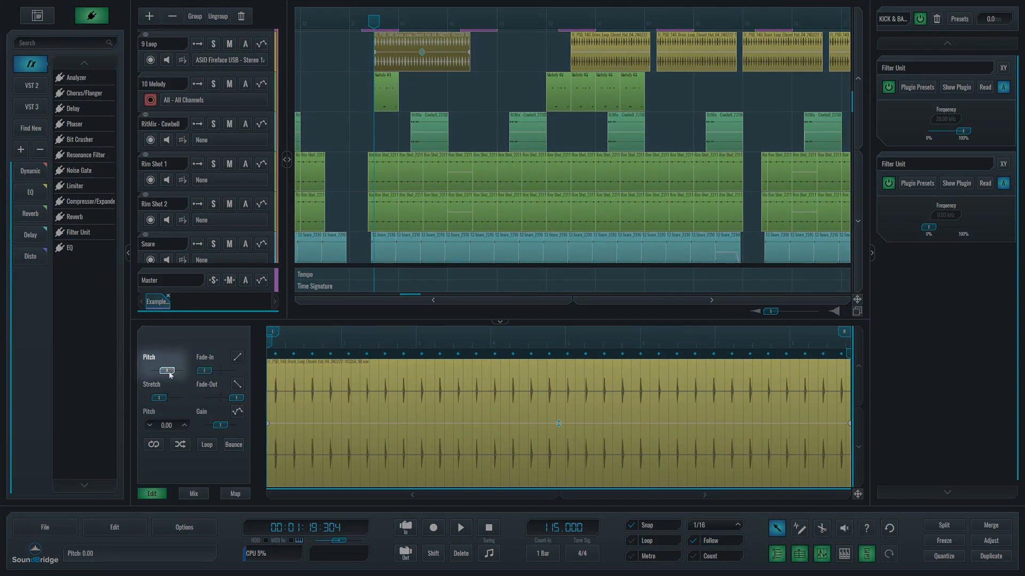
{"action": "left_click_drag", "start_coordinate": [170, 374], "coordinate": [158, 371]}
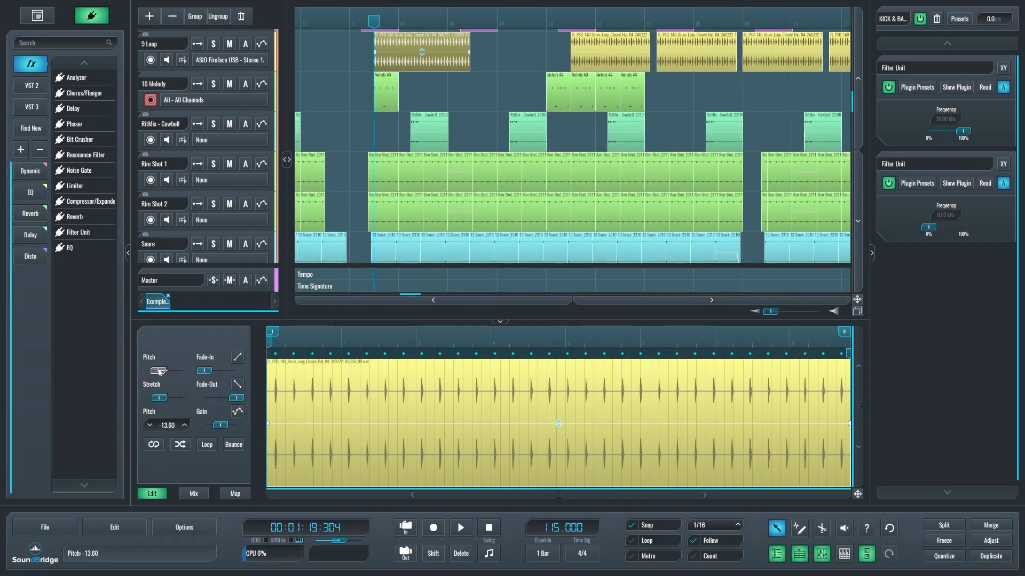
{"action": "double_click", "coordinate": [158, 371]}
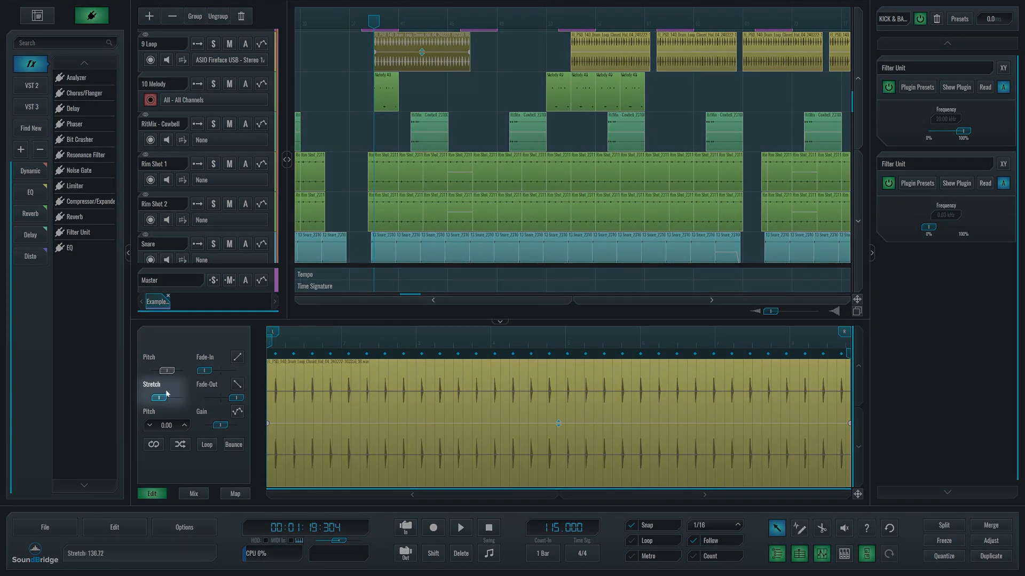
Shorten the loop clip by time-stretching it to 87.50, and check the stretch mode options of the 9 Loop track.
{"action": "left_click_drag", "start_coordinate": [160, 397], "coordinate": [161, 398]}
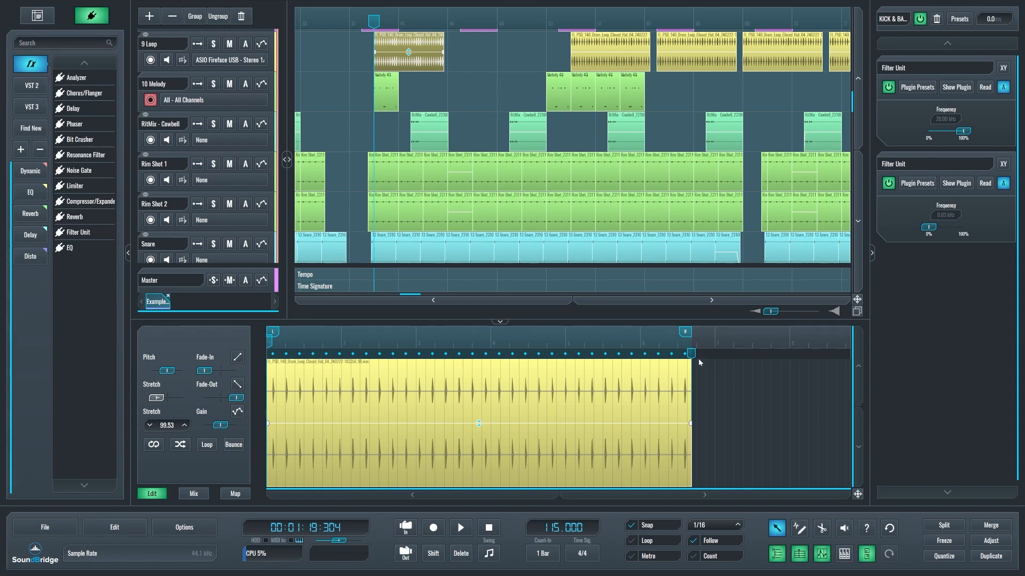
{"action": "left_click_drag", "start_coordinate": [692, 354], "coordinate": [641, 354]}
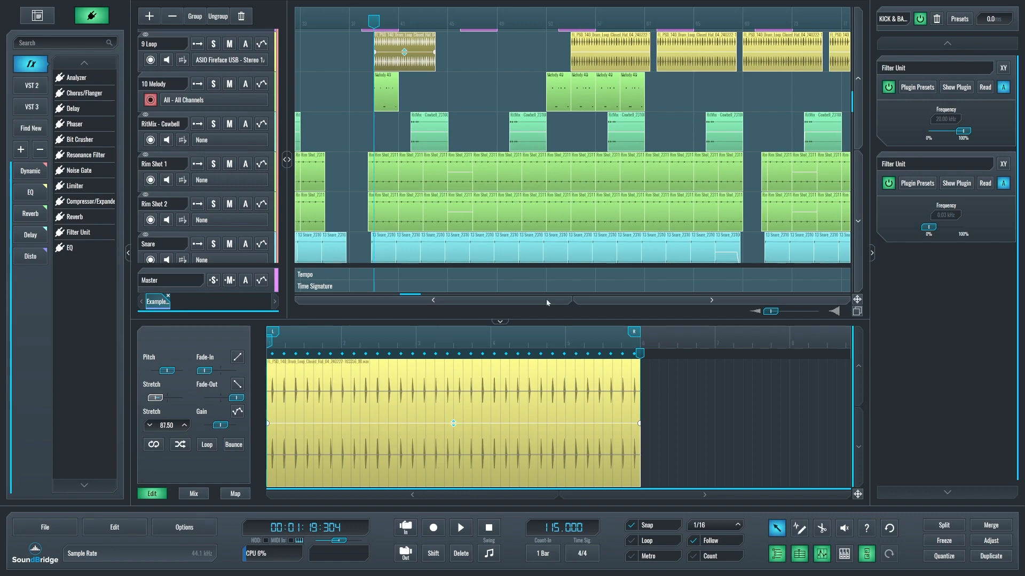
{"action": "left_click", "coordinate": [188, 61]}
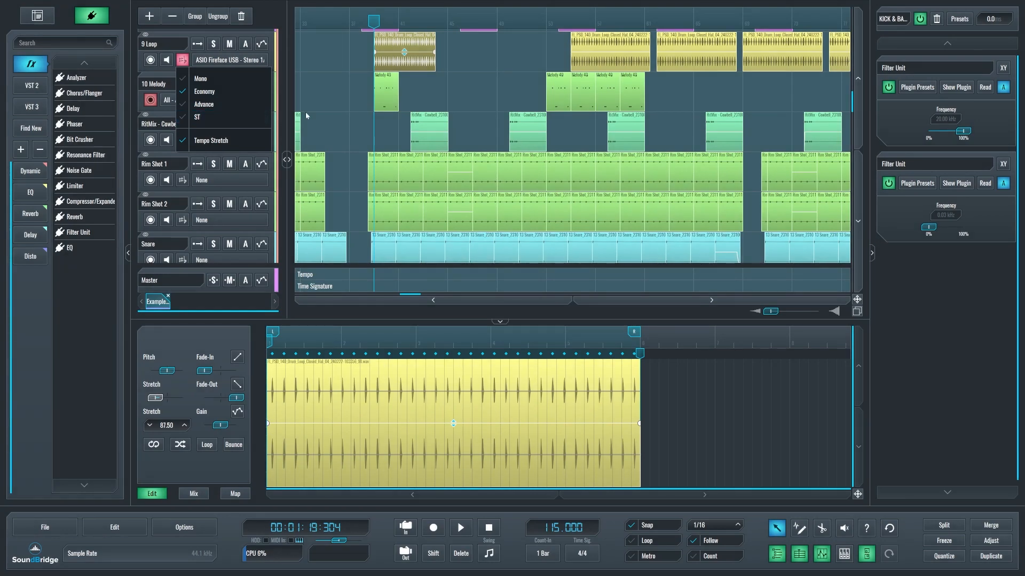
{"action": "left_click", "coordinate": [515, 415]}
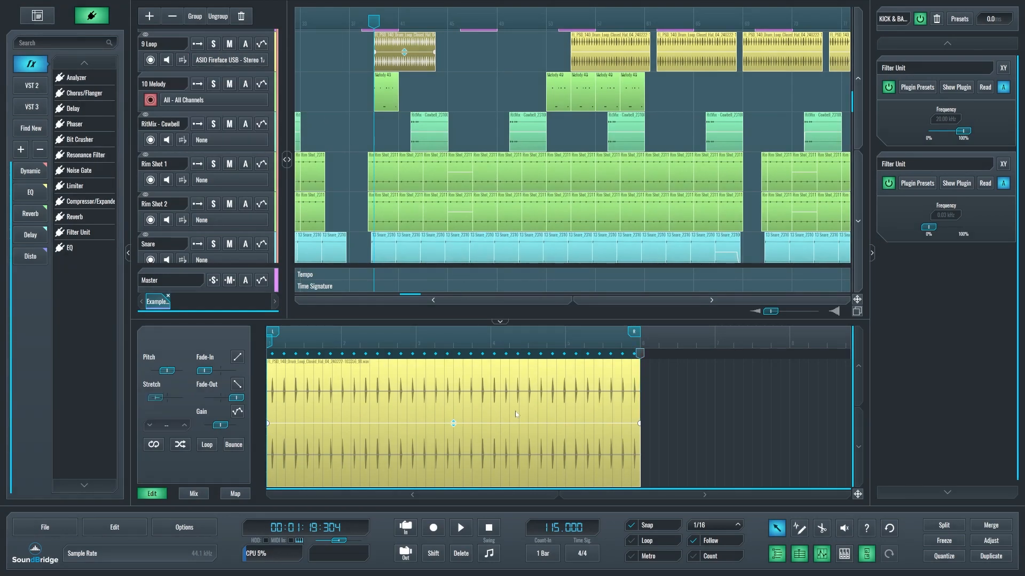
Add two stretch markers inside the clip and move the second one later, stretching the segment between them to 122.50.
{"action": "key", "text": "2"}
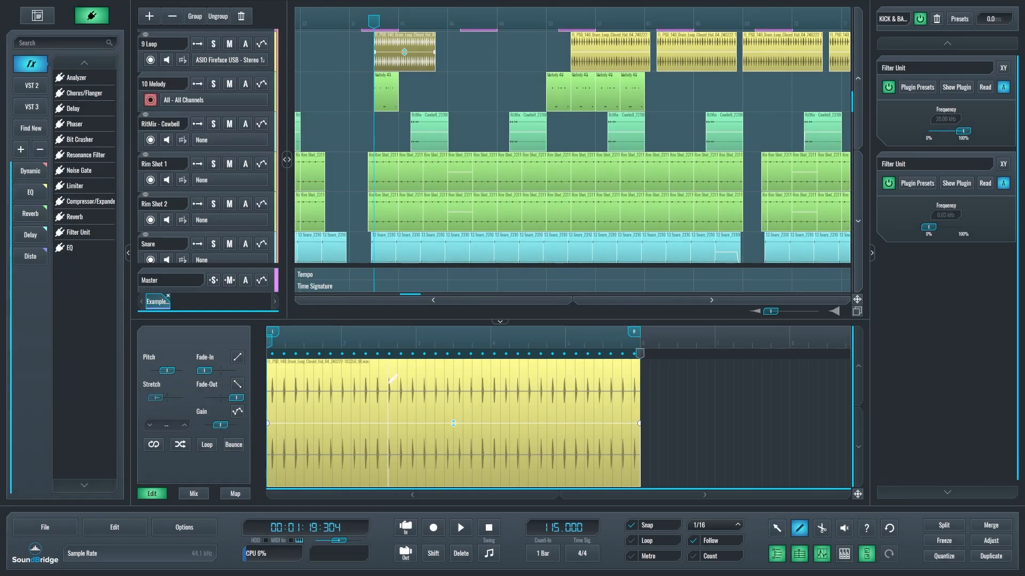
{"action": "left_click", "coordinate": [388, 381]}
{"action": "left_click", "coordinate": [435, 382]}
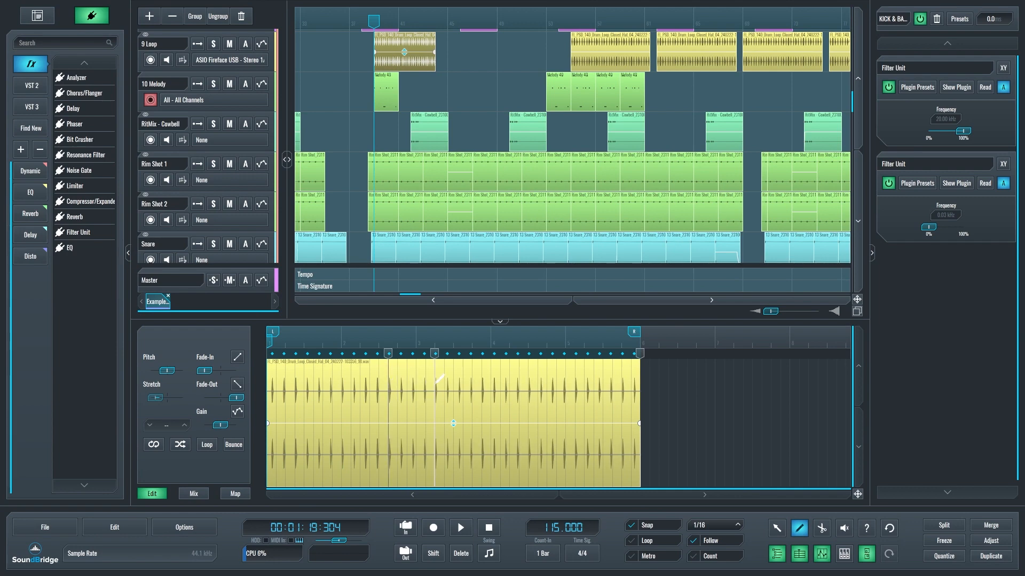
{"action": "key", "text": "1"}
{"action": "left_click_drag", "start_coordinate": [434, 380], "coordinate": [453, 380]}
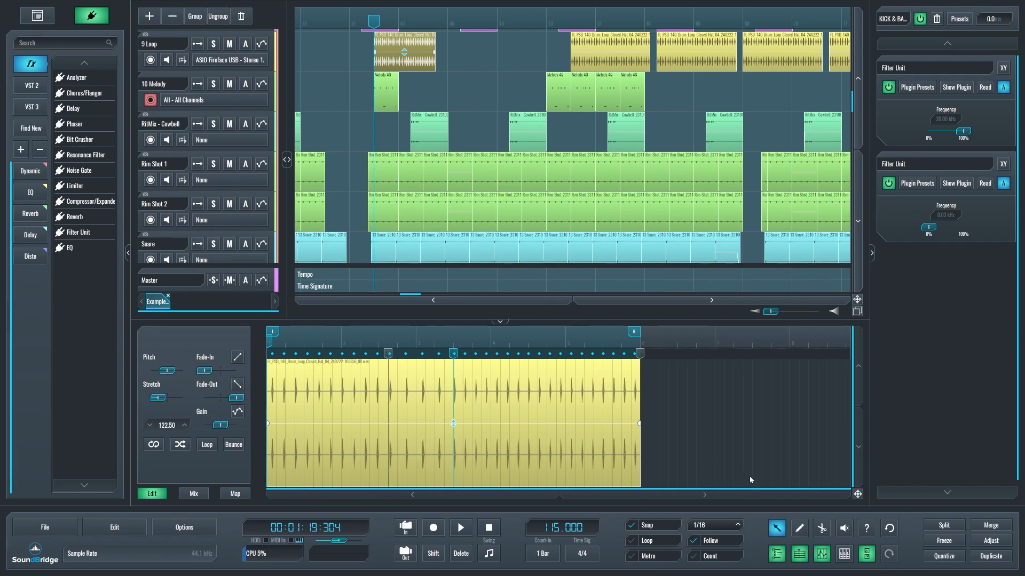
Add three more stretch markers to the clip after the stretched segment.
{"action": "left_click", "coordinate": [799, 529]}
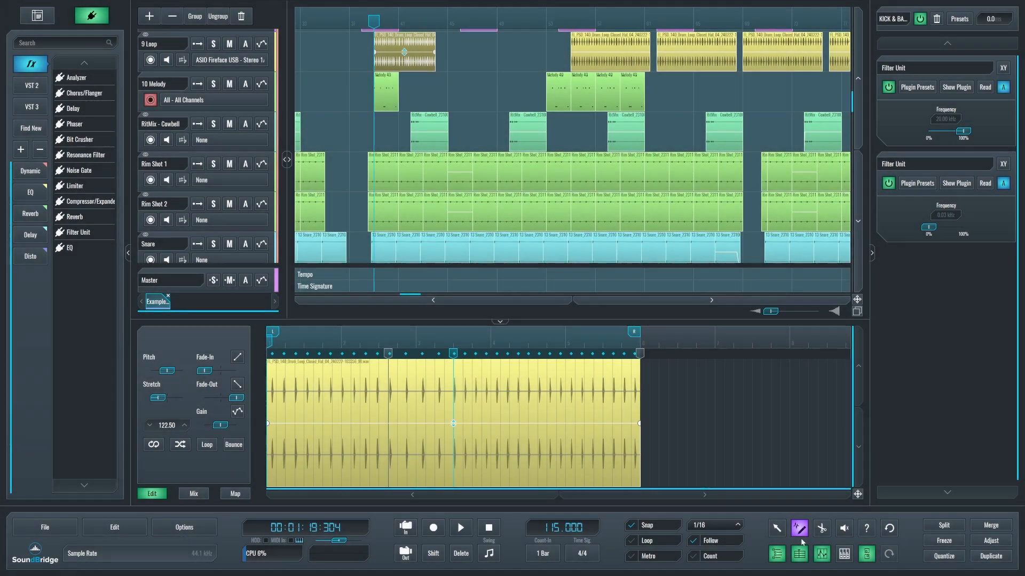
{"action": "left_click", "coordinate": [502, 356]}
{"action": "left_click", "coordinate": [509, 356]}
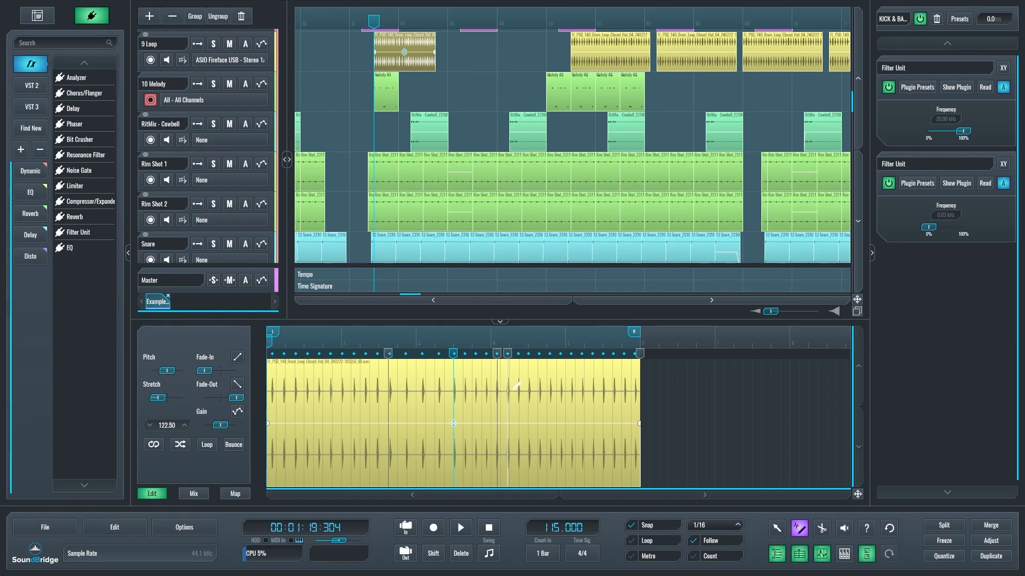
{"action": "left_click", "coordinate": [539, 397]}
{"action": "left_click", "coordinate": [777, 528]}
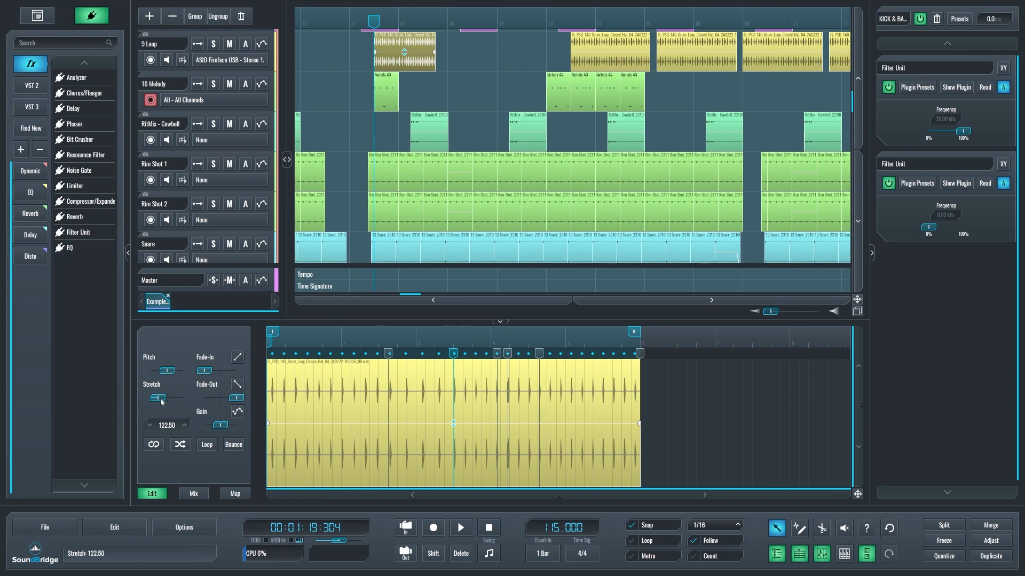
Add a fade-in of 0.25 and a shorter fade-out to the loop clip.
{"action": "left_click_drag", "start_coordinate": [166, 371], "coordinate": [234, 402]}
{"action": "double_click", "coordinate": [158, 373]}
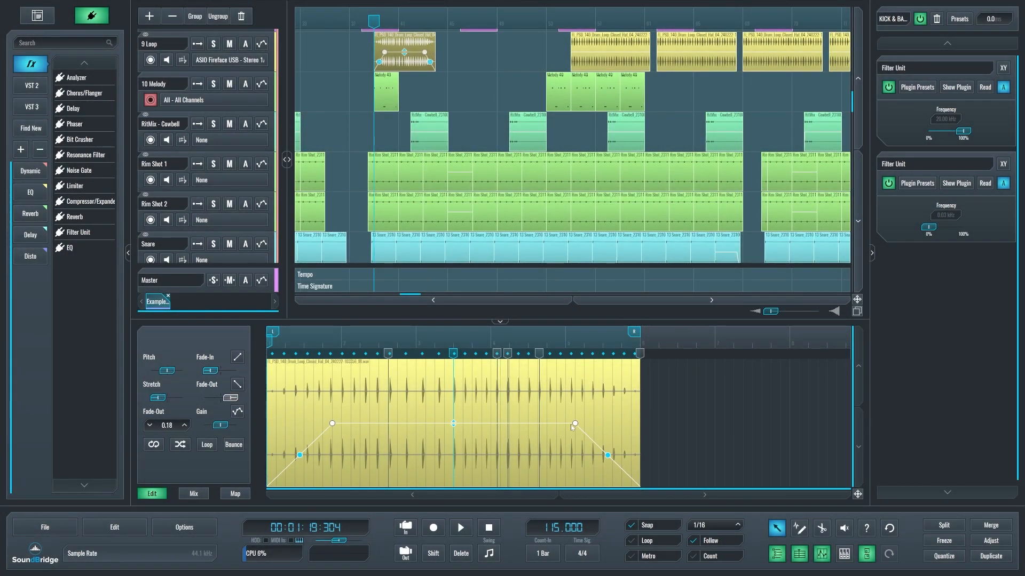
{"action": "mouse_move", "coordinate": [575, 422]}
{"action": "left_mouse_down"}
{"action": "mouse_move", "coordinate": [539, 423]}
{"action": "mouse_move", "coordinate": [579, 424]}
{"action": "left_mouse_up"}
{"action": "left_click_drag", "start_coordinate": [330, 425], "coordinate": [360, 425]}
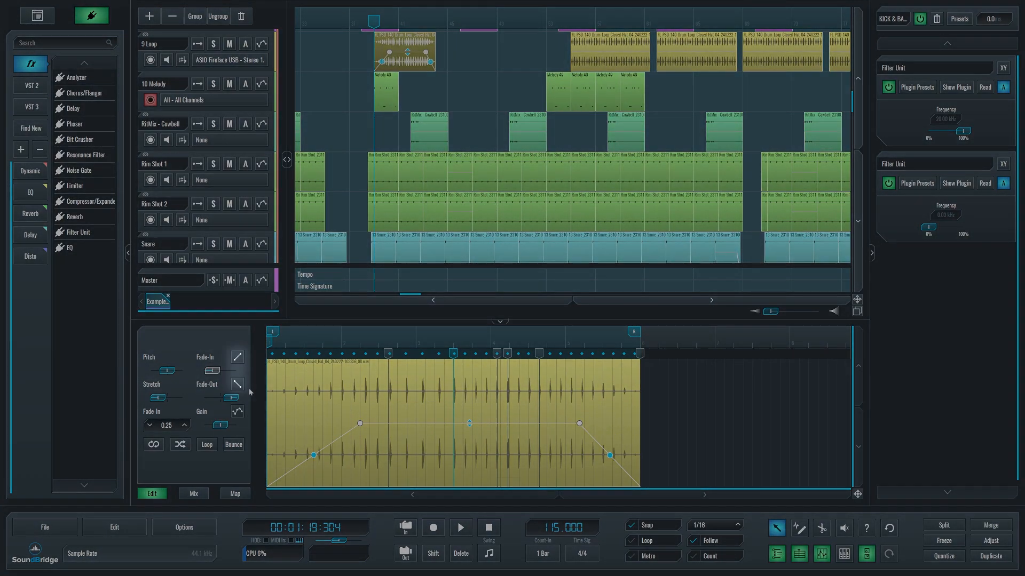
Switch the fade-in to an S-shaped curve, cycle the fade-out curve type, and bend the fade-in downward and the fade-out upward.
{"action": "left_click", "coordinate": [238, 360]}
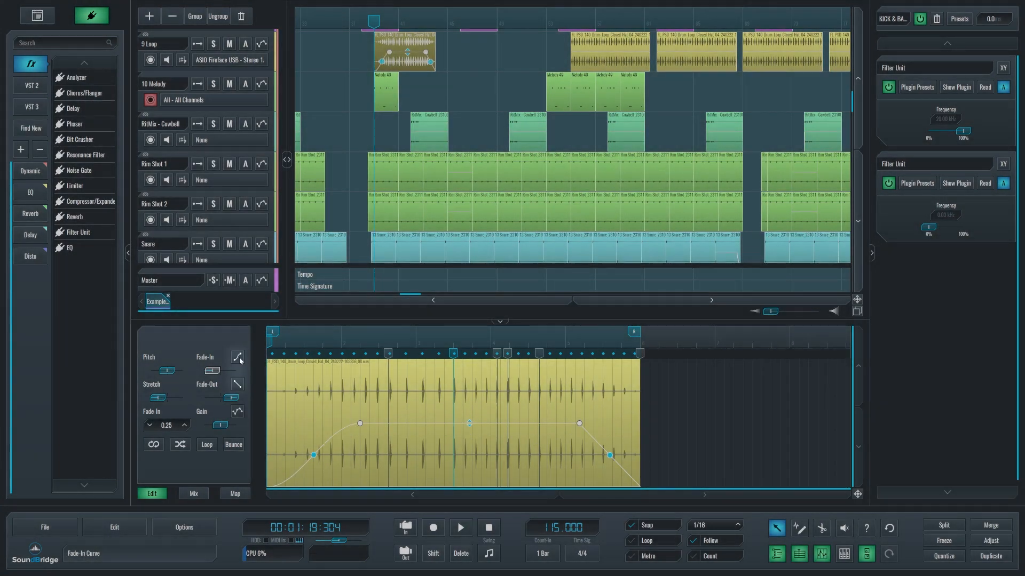
{"action": "left_click", "coordinate": [238, 389]}
{"action": "left_click", "coordinate": [238, 390]}
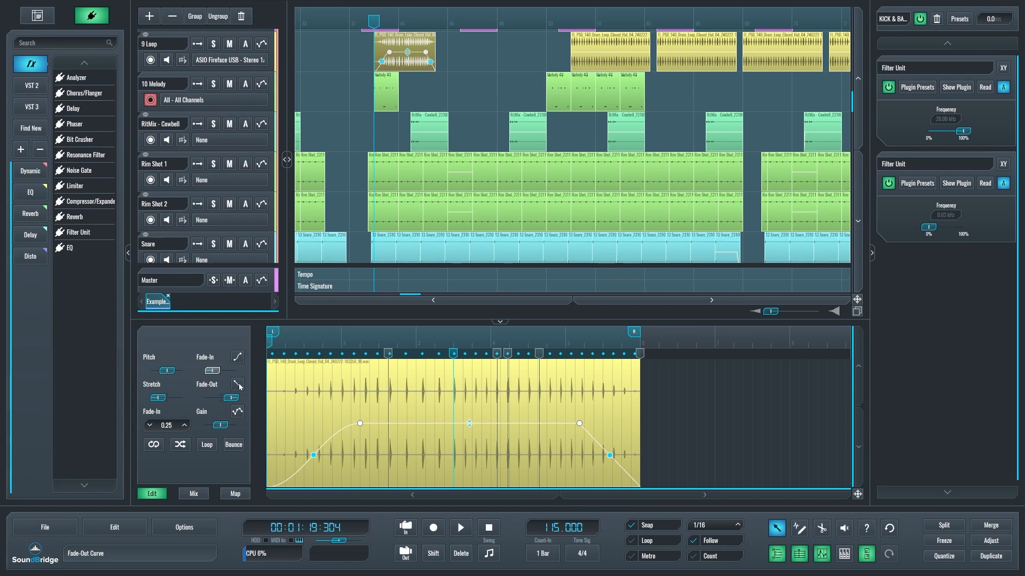
{"action": "left_click_drag", "start_coordinate": [314, 455], "coordinate": [314, 479]}
{"action": "left_click_drag", "start_coordinate": [609, 458], "coordinate": [610, 434]}
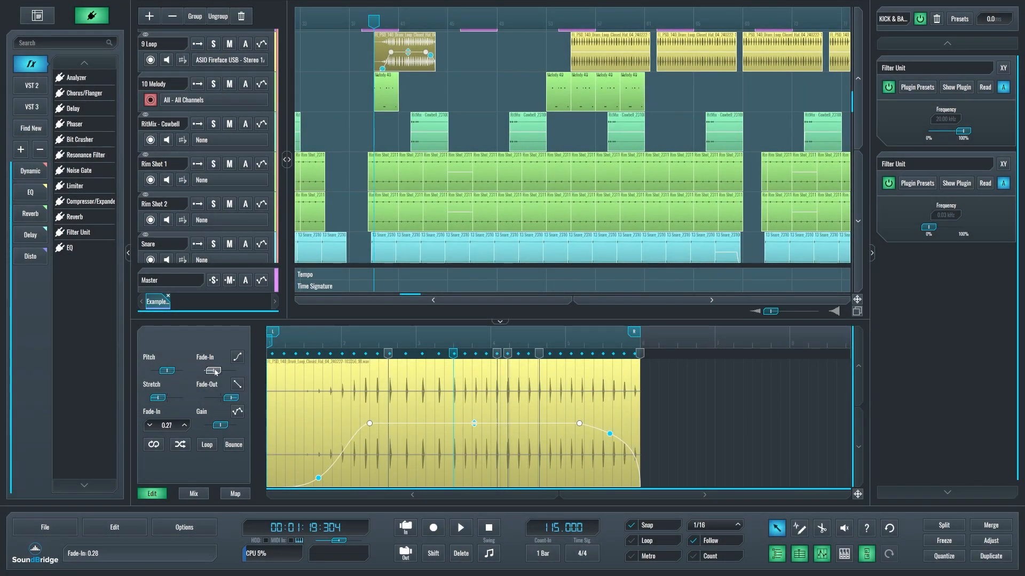
Extend the fade-in to 1.00 across the whole clip, and bring it back to 0.27.
{"action": "left_click_drag", "start_coordinate": [216, 373], "coordinate": [243, 372]}
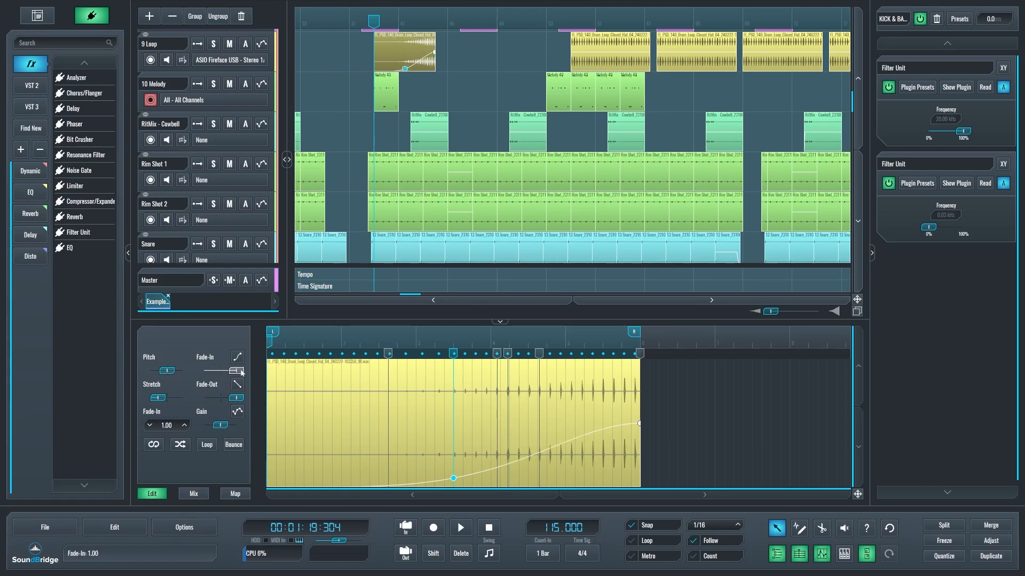
{"action": "left_click_drag", "start_coordinate": [240, 372], "coordinate": [202, 372]}
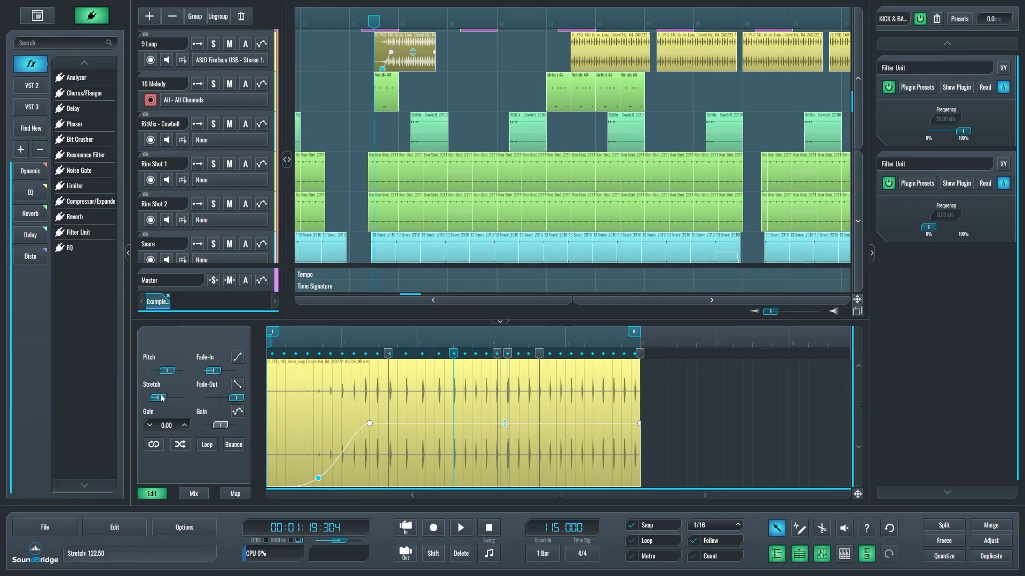
Fine-tune the clip's pitch value to -0.12.
{"action": "left_click", "coordinate": [158, 398]}
{"action": "scroll", "coordinate": [169, 423], "scroll_direction": "up", "scroll_amount": 4}
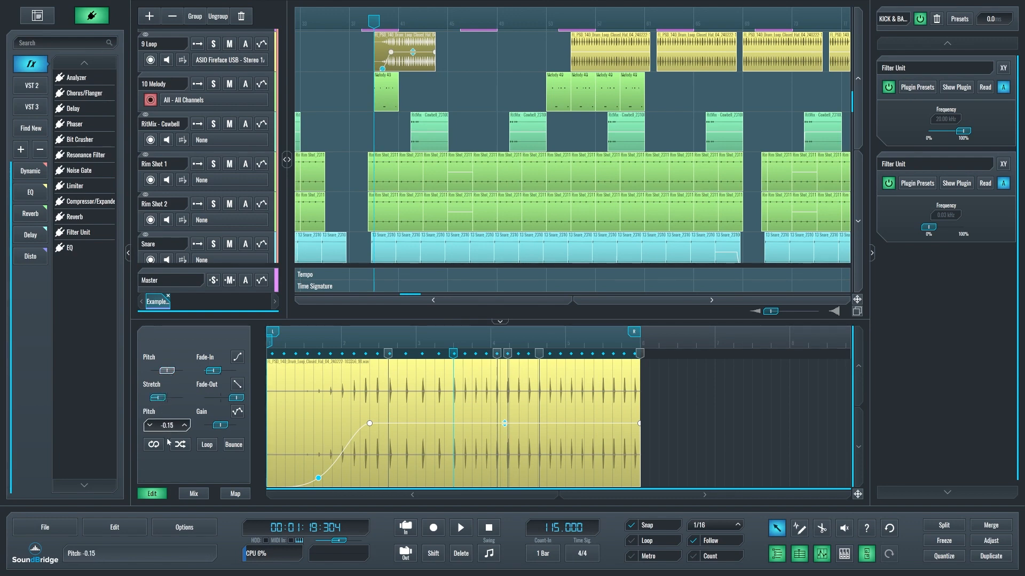
{"action": "left_click", "coordinate": [167, 426]}
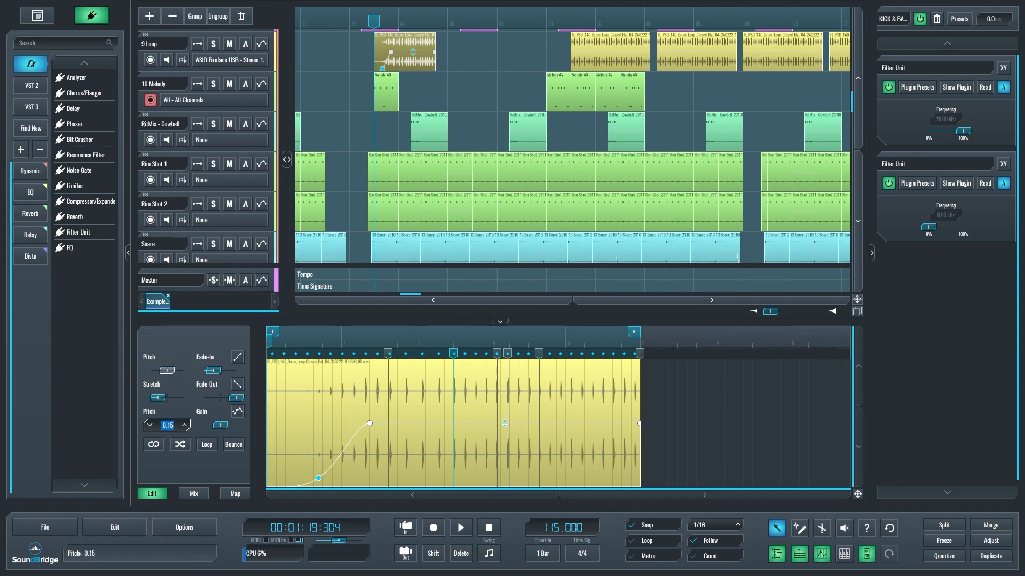
{"action": "left_click", "coordinate": [186, 427]}
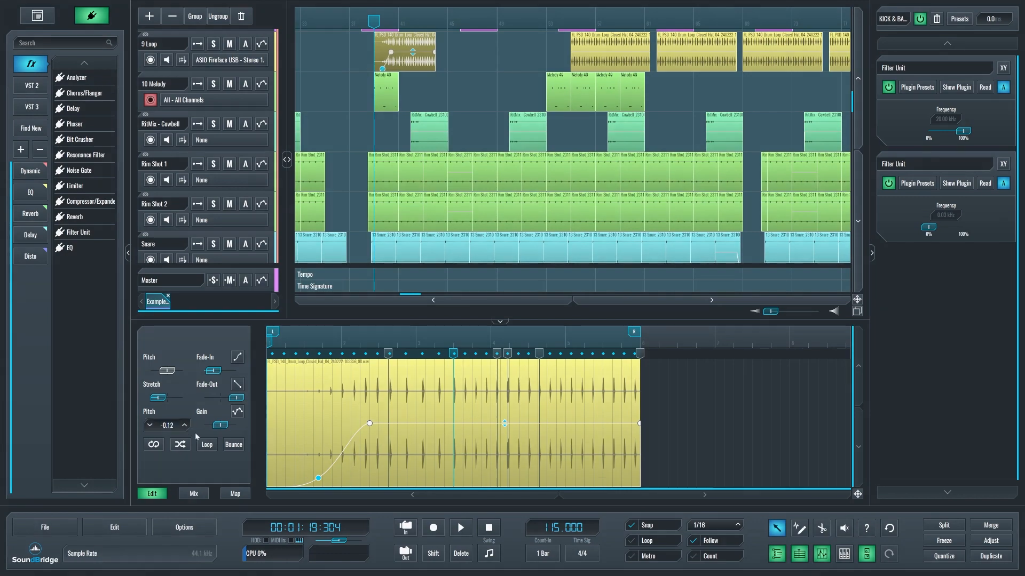
Adjust the clip's gain, trying -9.60 dB and 0.80 dB and settling on -0.95 dB.
{"action": "scroll", "coordinate": [218, 431], "scroll_direction": "down", "scroll_amount": 8}
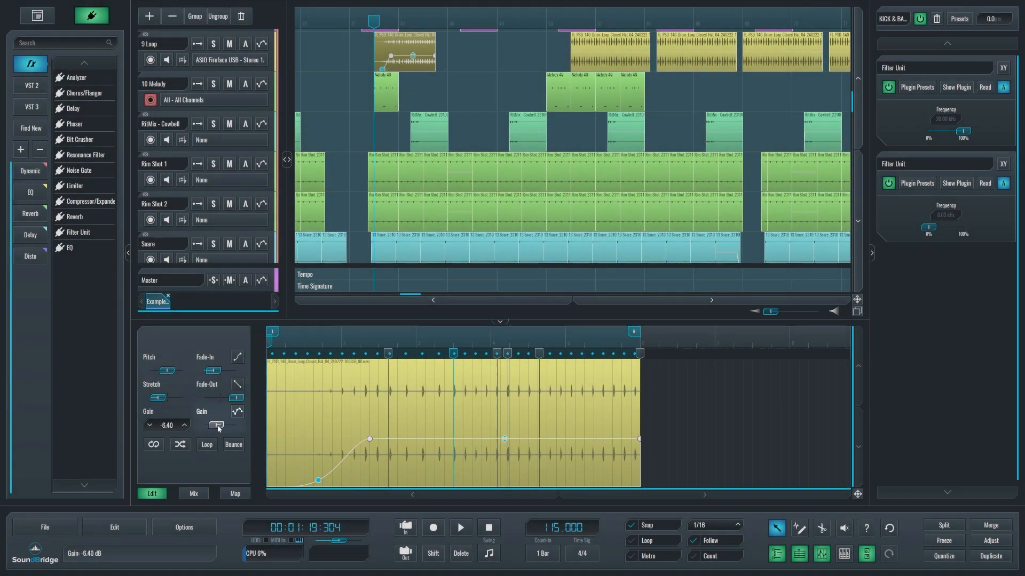
{"action": "left_click_drag", "start_coordinate": [218, 428], "coordinate": [223, 428]}
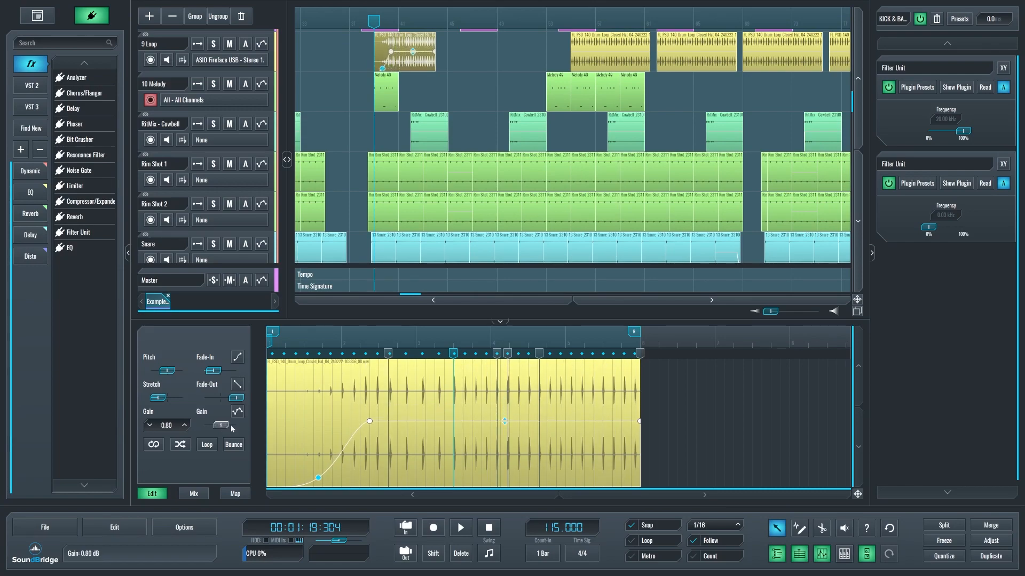
{"action": "mouse_move", "coordinate": [504, 421]}
{"action": "left_mouse_down"}
{"action": "mouse_move", "coordinate": [505, 395]}
{"action": "mouse_move", "coordinate": [505, 425]}
{"action": "left_mouse_up"}
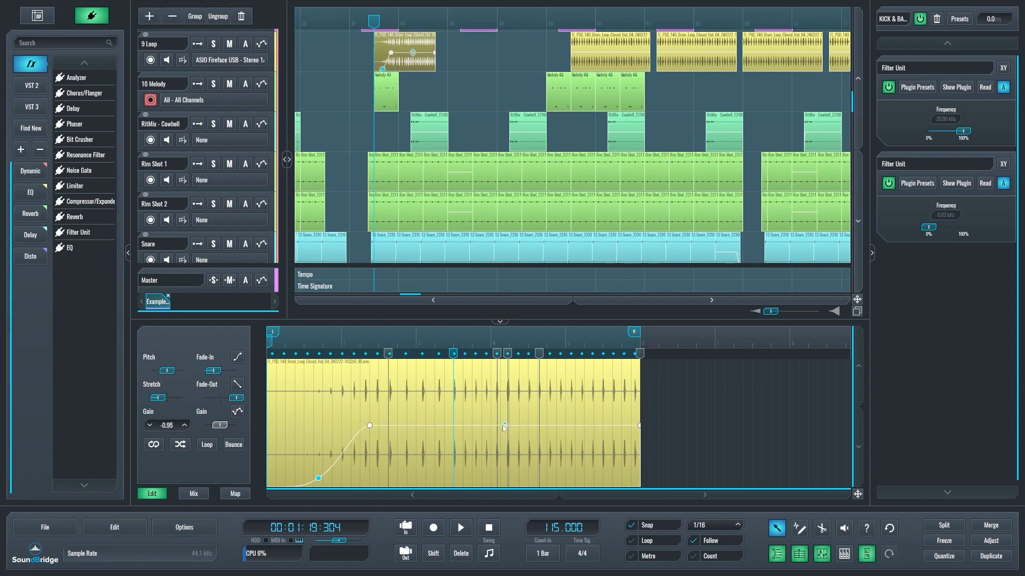
Enable gain automation on the clip and draw a five-point envelope that dips, peaks, dips again and rises.
{"action": "left_click", "coordinate": [237, 411]}
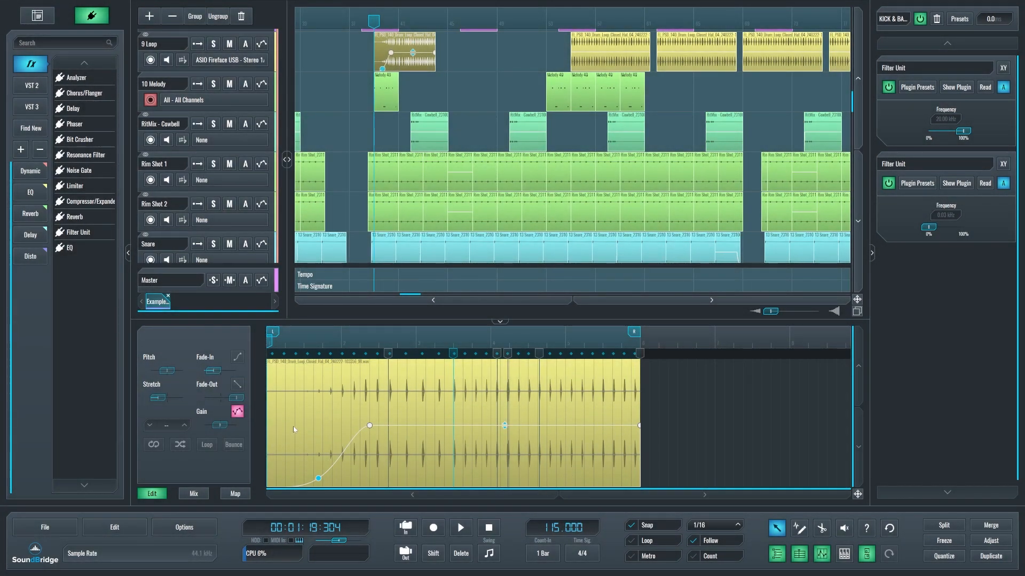
{"action": "key", "text": "2"}
{"action": "left_click", "coordinate": [285, 423]}
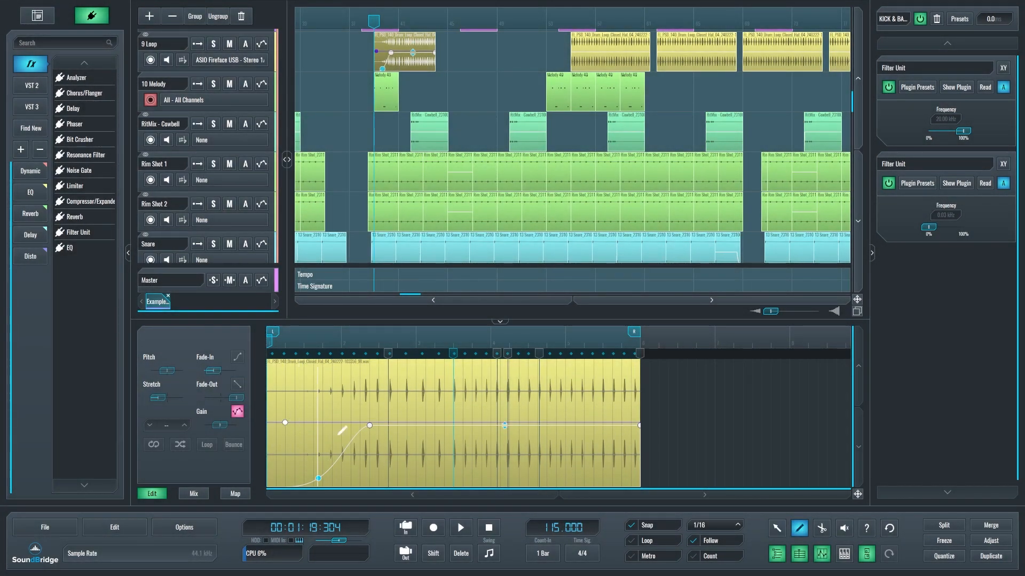
{"action": "left_click", "coordinate": [406, 457]}
{"action": "left_click", "coordinate": [481, 402]}
{"action": "left_click", "coordinate": [556, 442]}
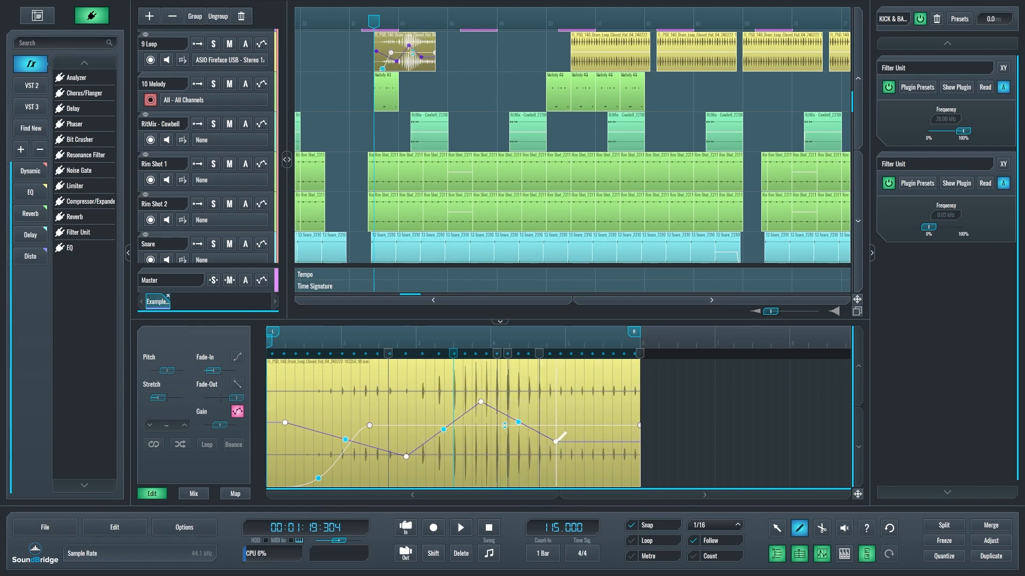
{"action": "left_click", "coordinate": [588, 424]}
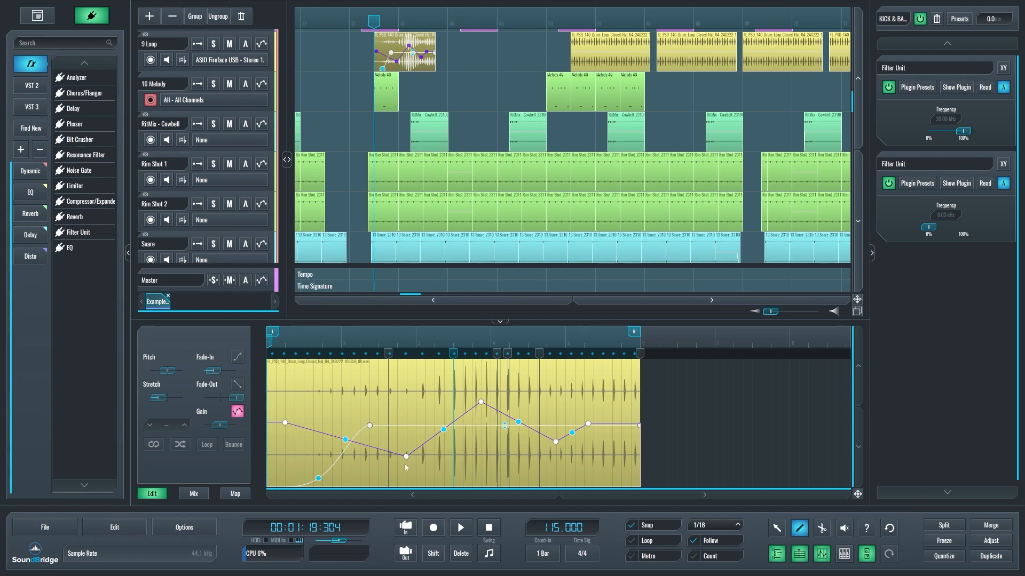
Lower the envelope's peak point, move its last point near the clip end with a value of 4.00, and hide gain automation.
{"action": "left_click_drag", "start_coordinate": [481, 402], "coordinate": [472, 416]}
{"action": "left_click_drag", "start_coordinate": [588, 423], "coordinate": [630, 413]}
{"action": "left_click", "coordinate": [237, 412]}
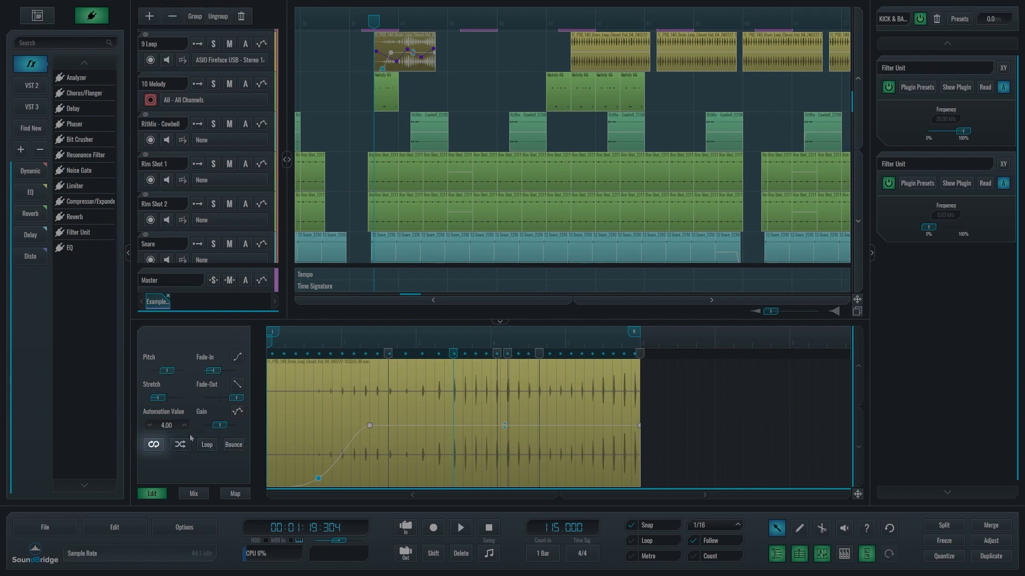
Reverse the loop clip and toggle its waveform inversion while comparing a single hit up close.
{"action": "left_click", "coordinate": [155, 445]}
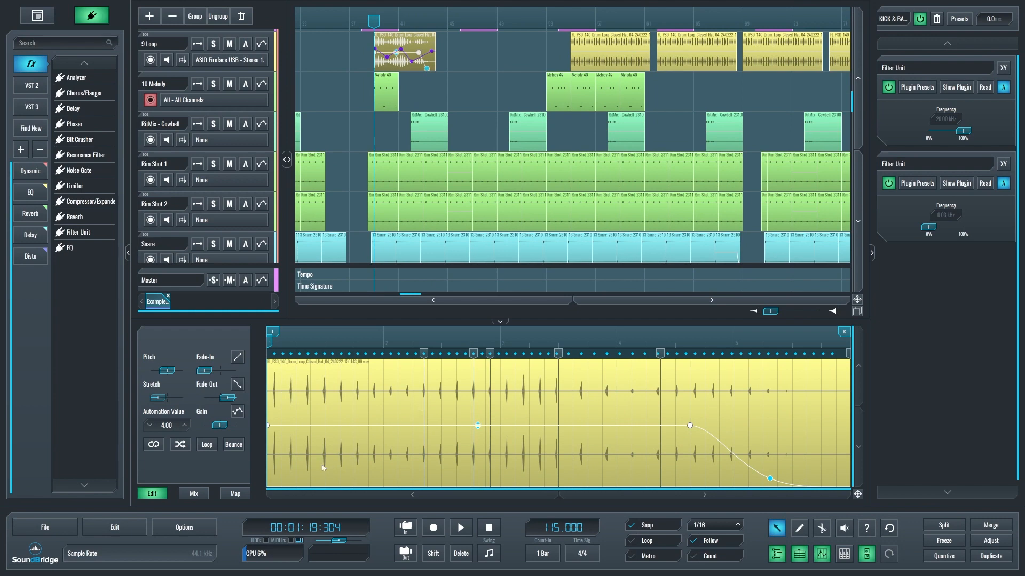
{"action": "left_click", "coordinate": [180, 445]}
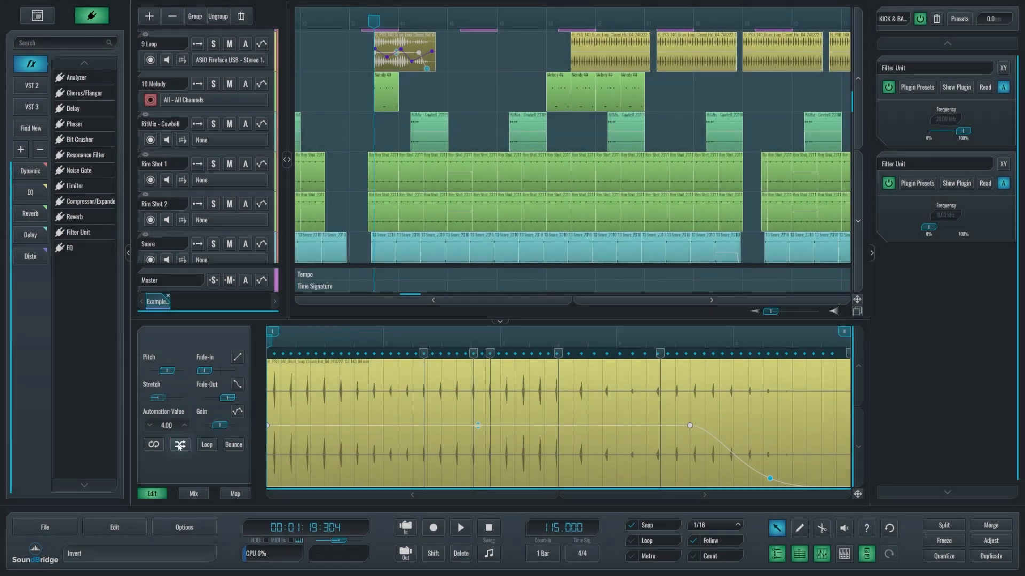
{"action": "scroll", "coordinate": [290, 418], "scroll_direction": "up", "scroll_amount": 5}
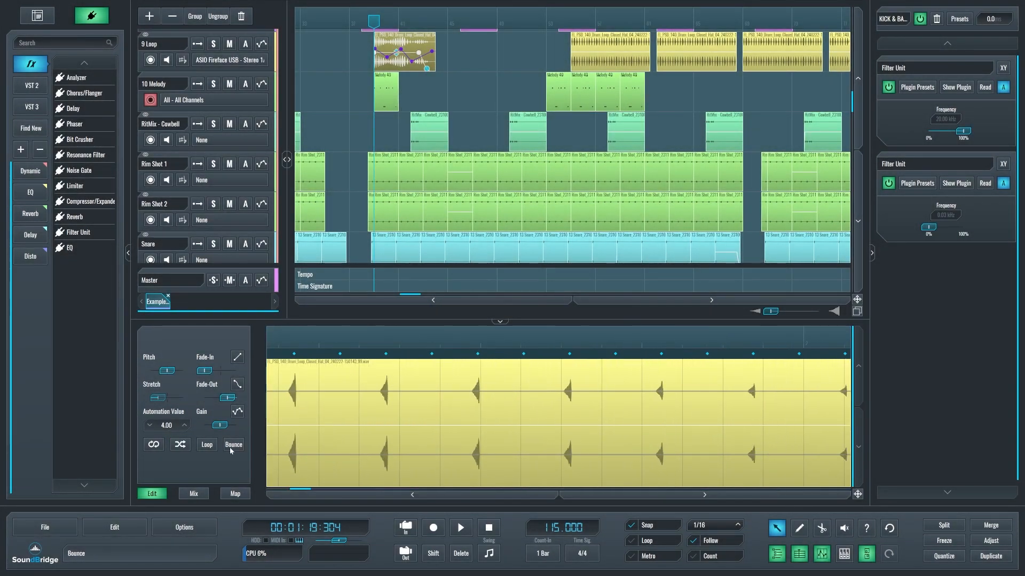
{"action": "left_click", "coordinate": [185, 447]}
{"action": "scroll", "coordinate": [382, 417], "scroll_direction": "up", "scroll_amount": 5}
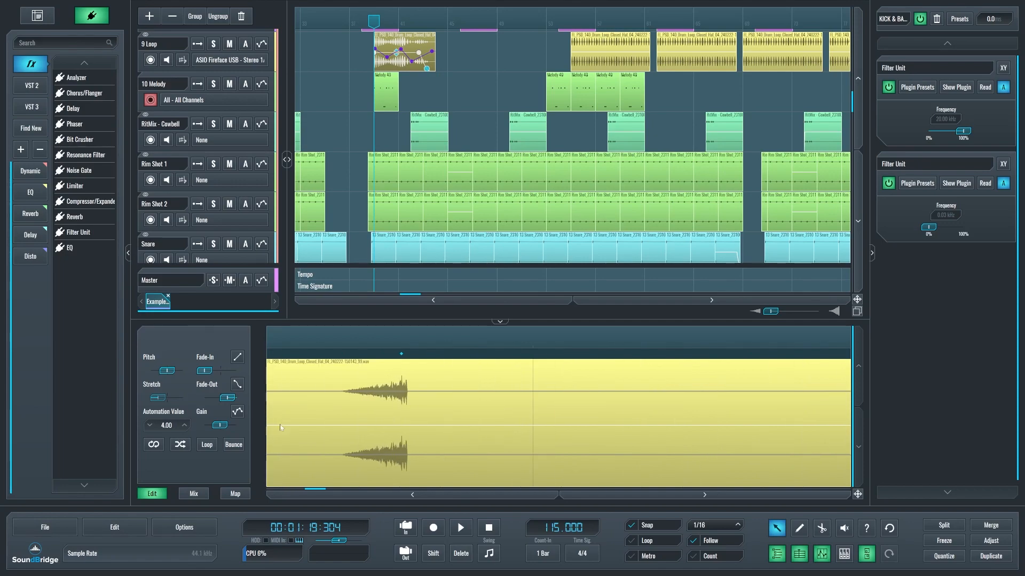
{"action": "left_click", "coordinate": [183, 450]}
{"action": "left_click", "coordinate": [208, 445]}
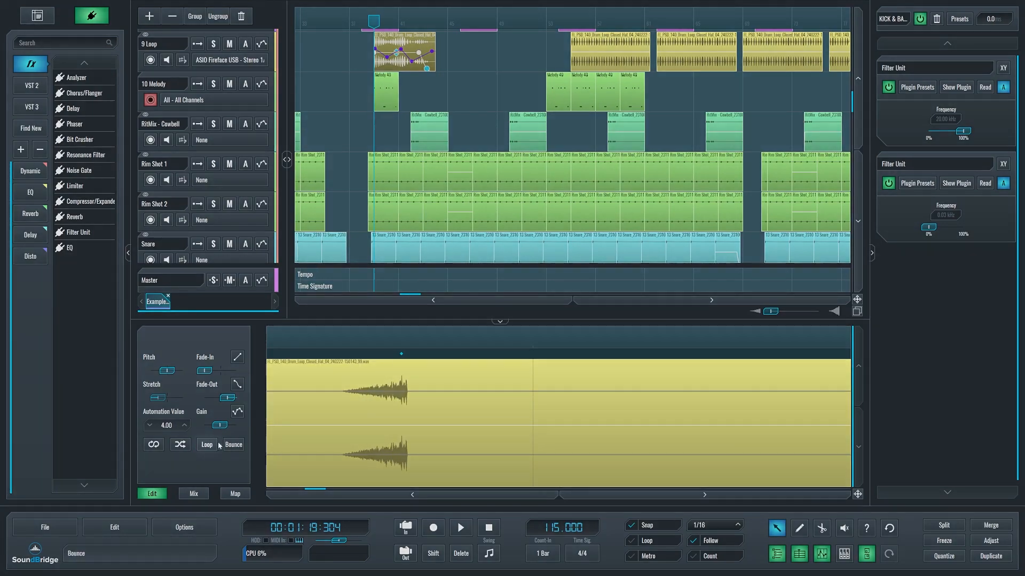
Loop the reversed drum clip, extend it to just before the next loop clip, and bounce it to a new audio clip.
{"action": "left_click_drag", "start_coordinate": [434, 57], "coordinate": [560, 58]}
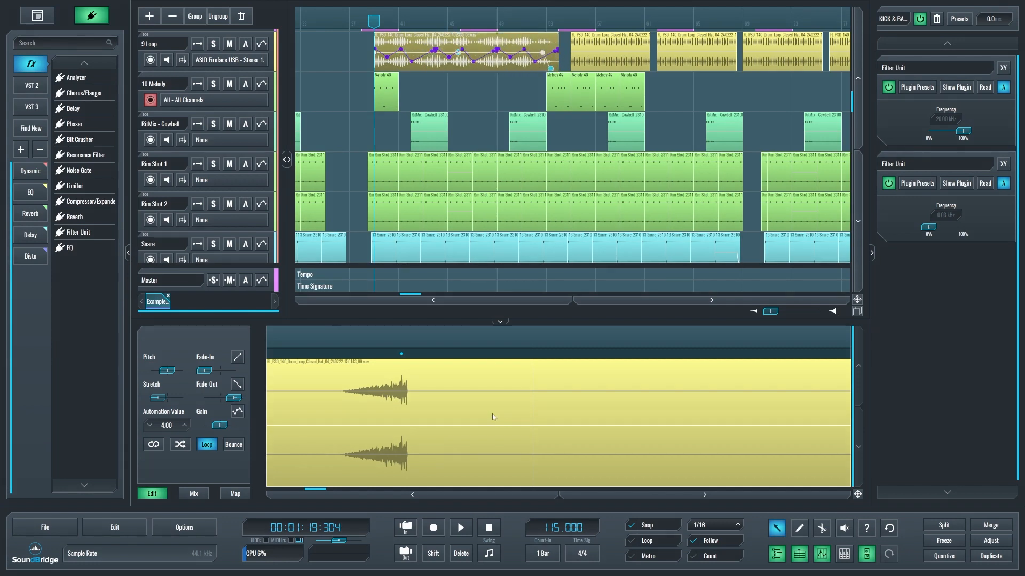
{"action": "scroll", "coordinate": [492, 416], "scroll_direction": "down", "scroll_amount": 10}
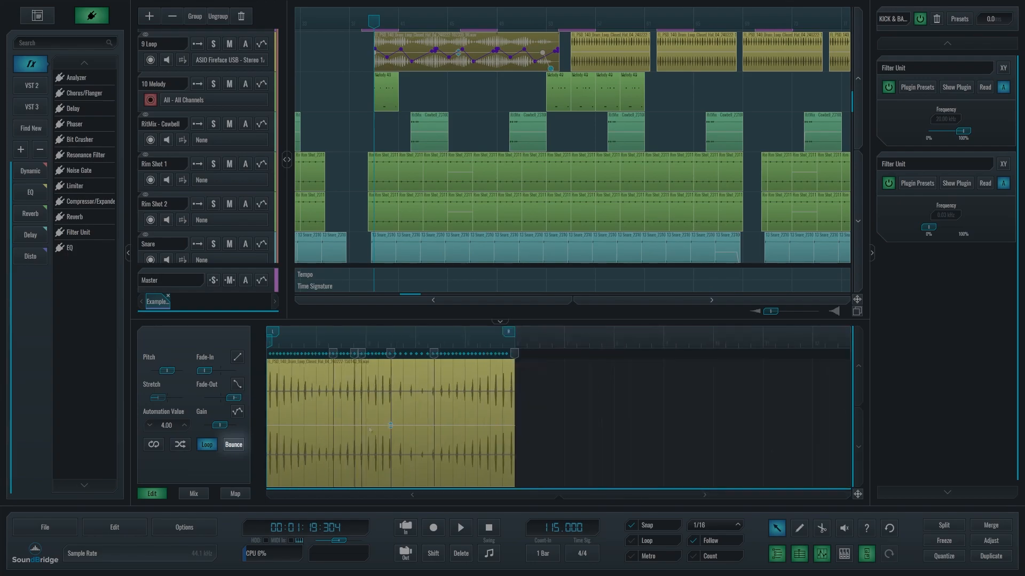
{"action": "left_click", "coordinate": [235, 445]}
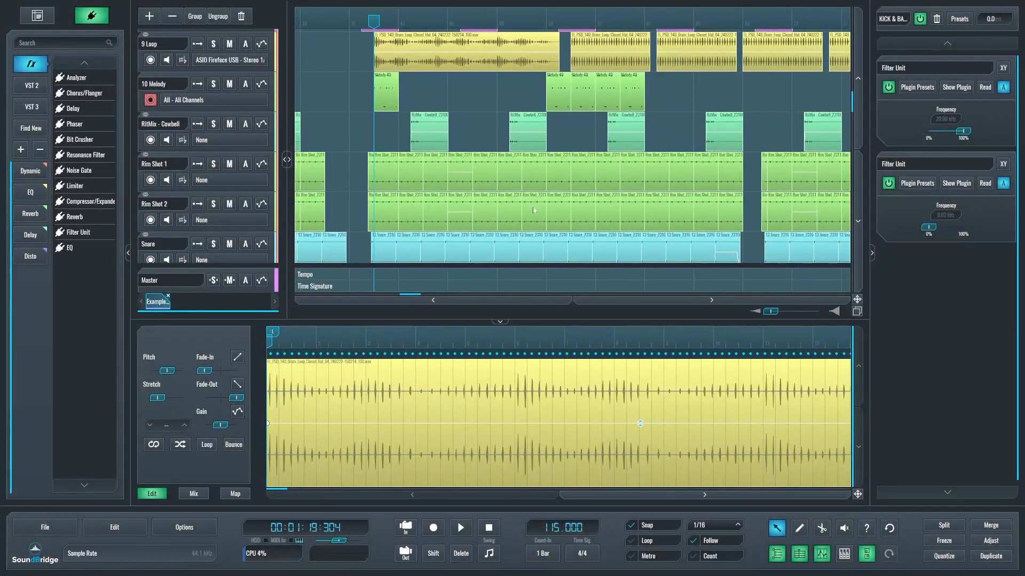
{"action": "left_click", "coordinate": [501, 68]}
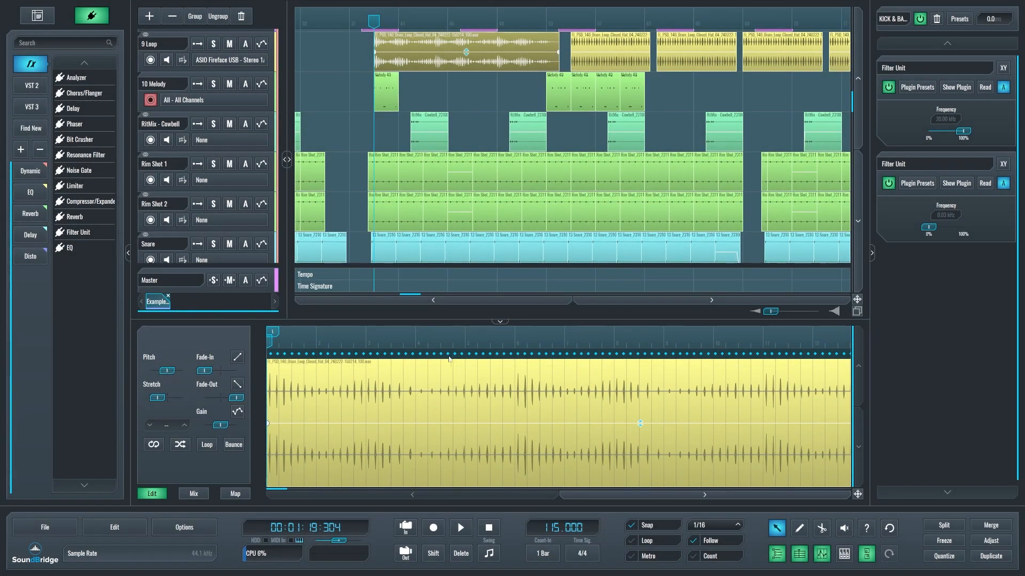
{"action": "scroll", "coordinate": [522, 394], "scroll_direction": "up", "scroll_amount": 6}
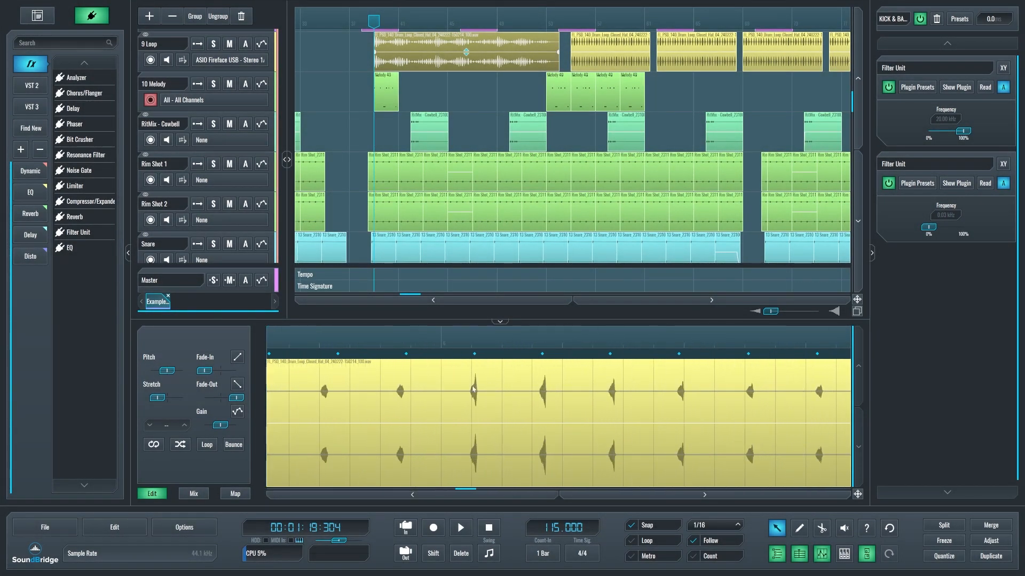
{"action": "scroll", "coordinate": [607, 391], "scroll_direction": "down", "scroll_amount": 6}
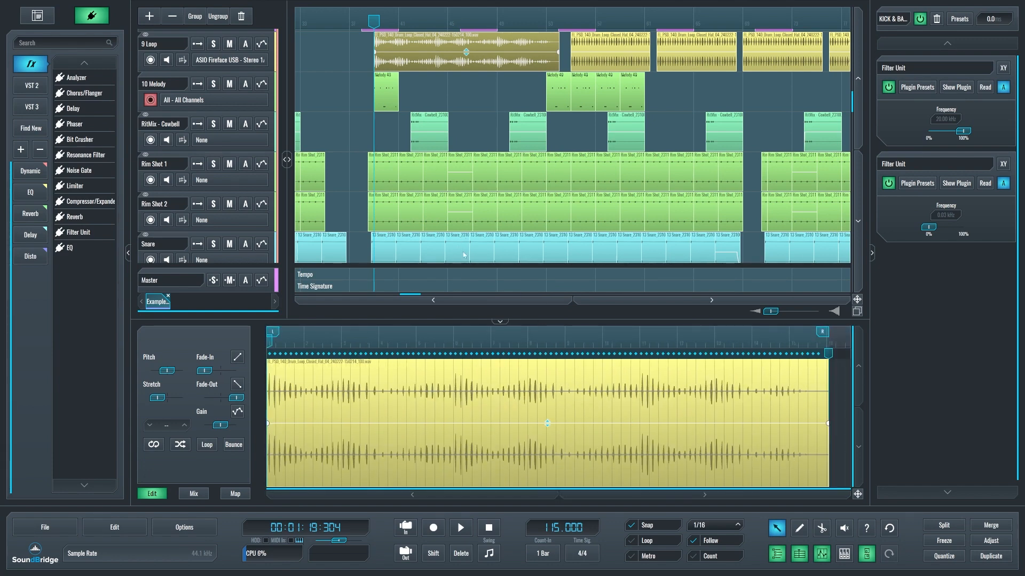
Merge the bounced loop clip with the following loop clip on the 9 Loop track.
{"action": "scroll", "coordinate": [520, 112], "scroll_direction": "down", "scroll_amount": 1}
{"action": "left_click", "coordinate": [582, 64], "text": "shift"}
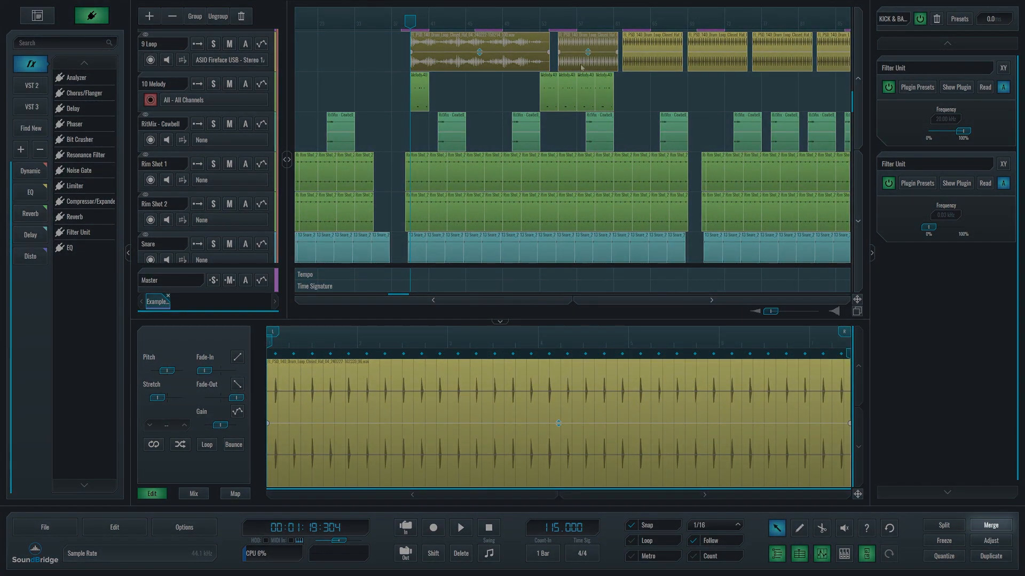
{"action": "left_click", "coordinate": [990, 525]}
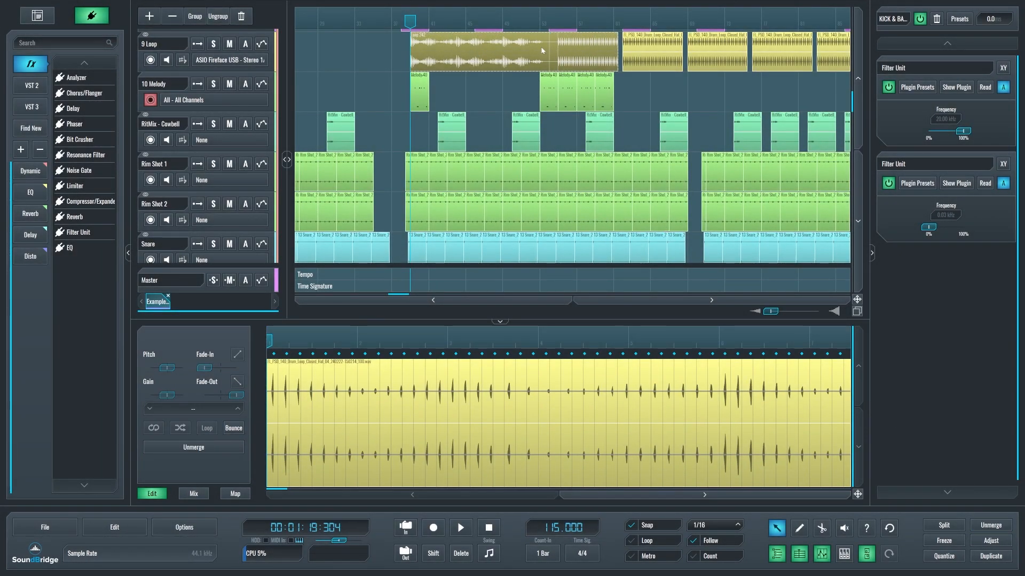
{"action": "scroll", "coordinate": [570, 395], "scroll_direction": "down", "scroll_amount": 3}
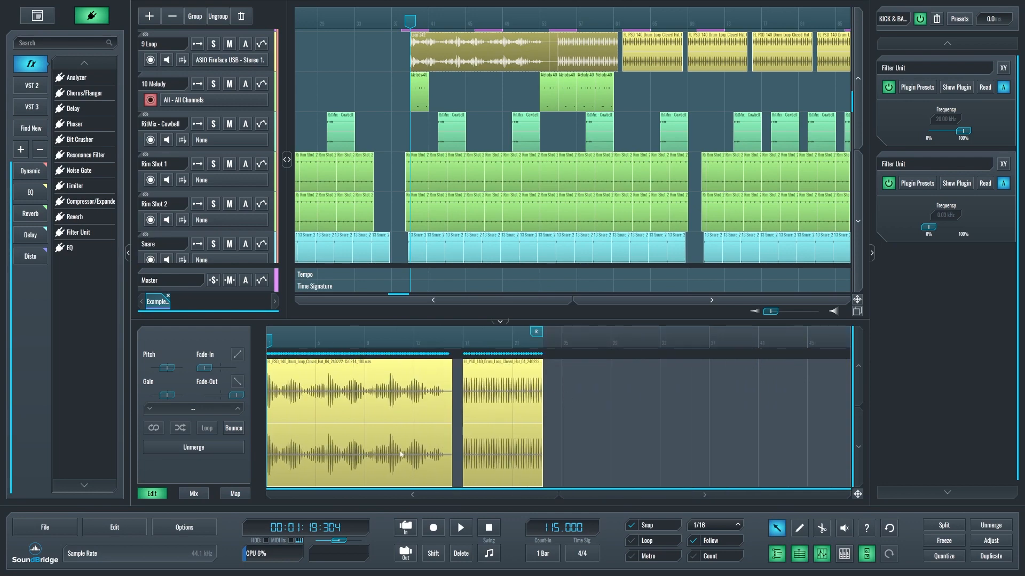
Move the second section later inside the merged clip and unmerge the clip.
{"action": "left_click_drag", "start_coordinate": [514, 460], "coordinate": [553, 460]}
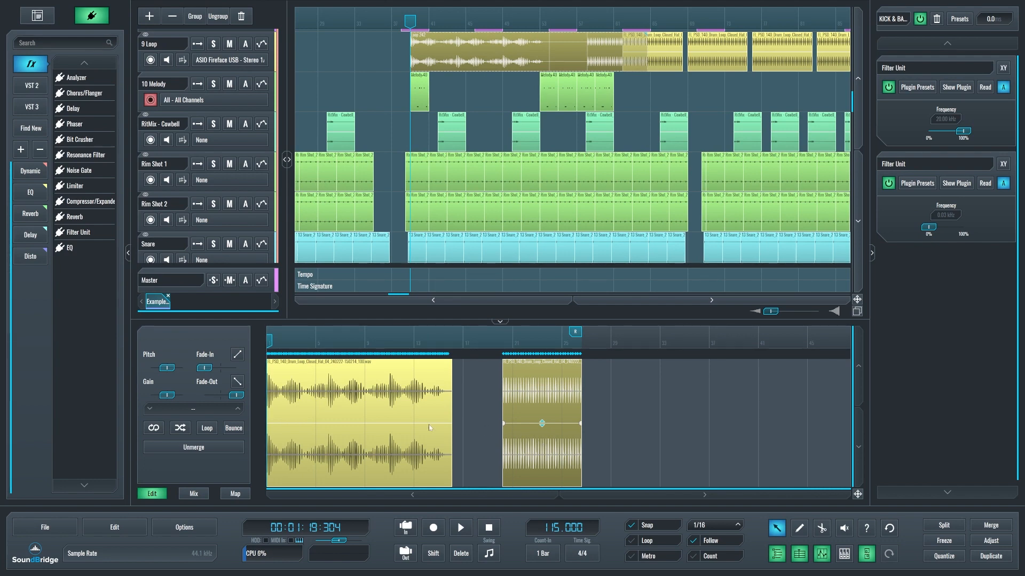
{"action": "left_click", "coordinate": [219, 446]}
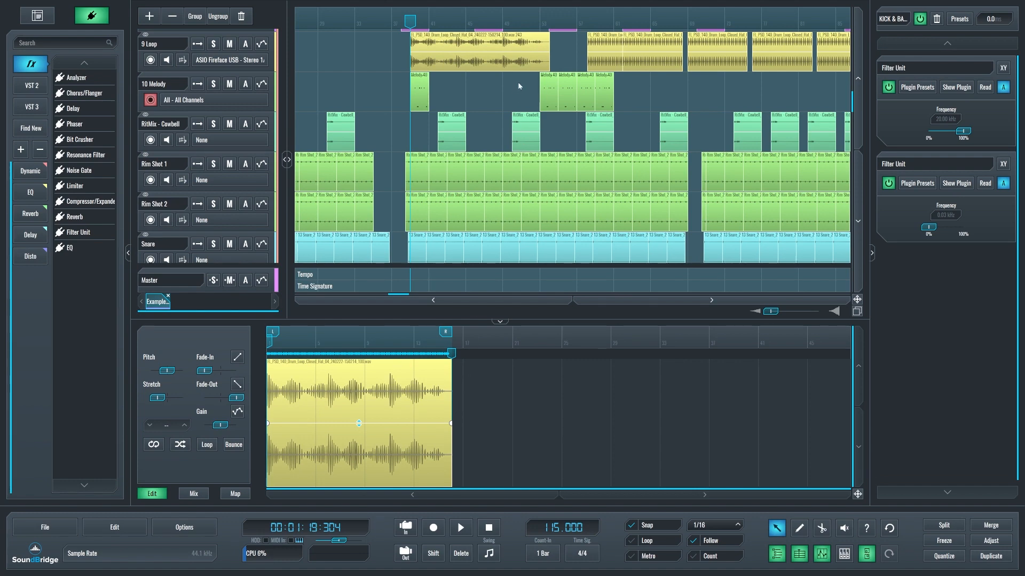
Shift the two separated loop clips earlier, merge them again, and move the merged clip back to the start of the first visible cowbell clip.
{"action": "left_click", "coordinate": [611, 64]}
{"action": "left_click_drag", "start_coordinate": [596, 66], "coordinate": [555, 65]}
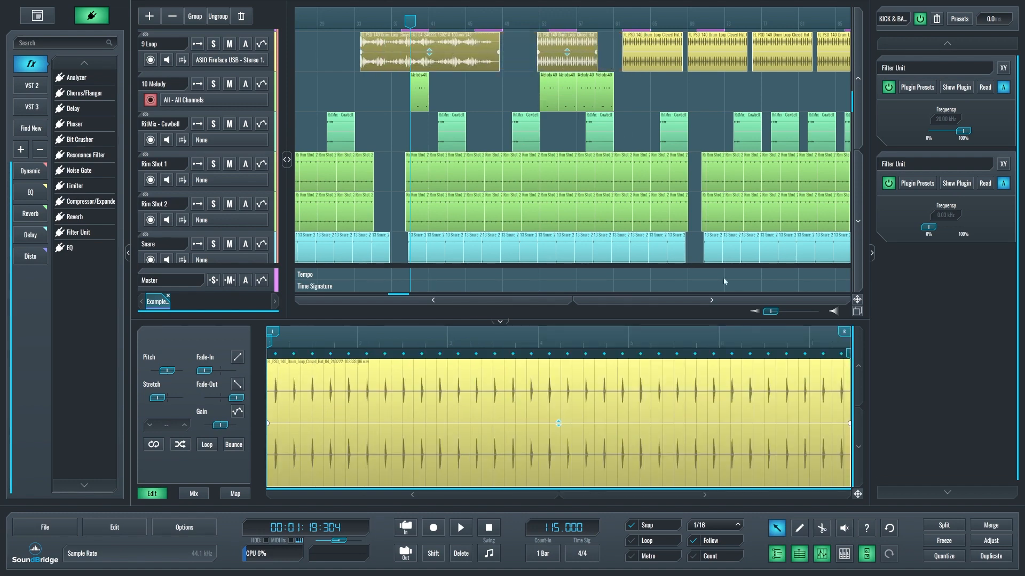
{"action": "left_click", "coordinate": [991, 525]}
{"action": "left_click_drag", "start_coordinate": [553, 53], "coordinate": [520, 51]}
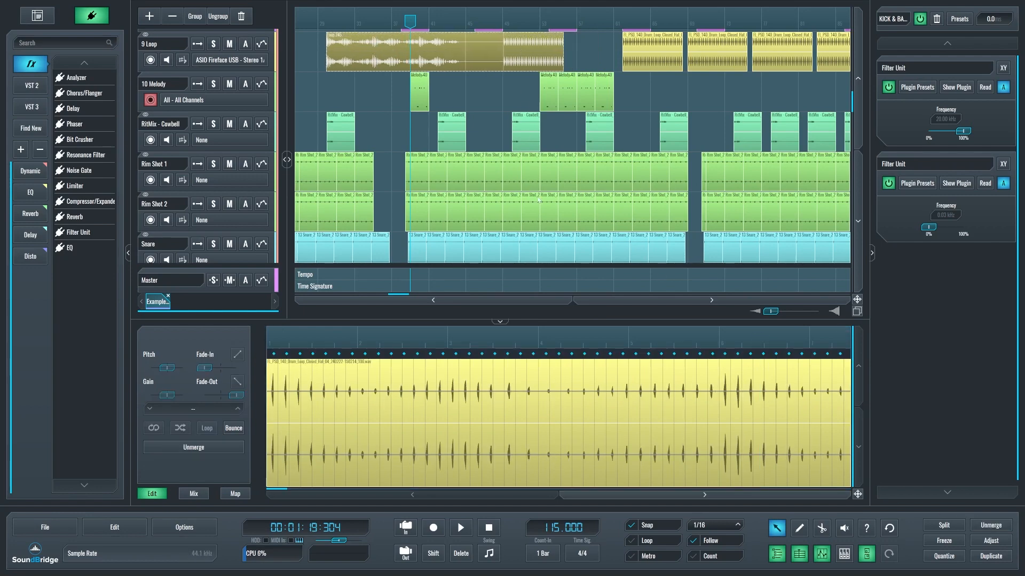
Copy the second section of the merged clip and paste two back-to-back copies after it, leaving a gap.
{"action": "scroll", "coordinate": [567, 396], "scroll_direction": "down", "scroll_amount": 8}
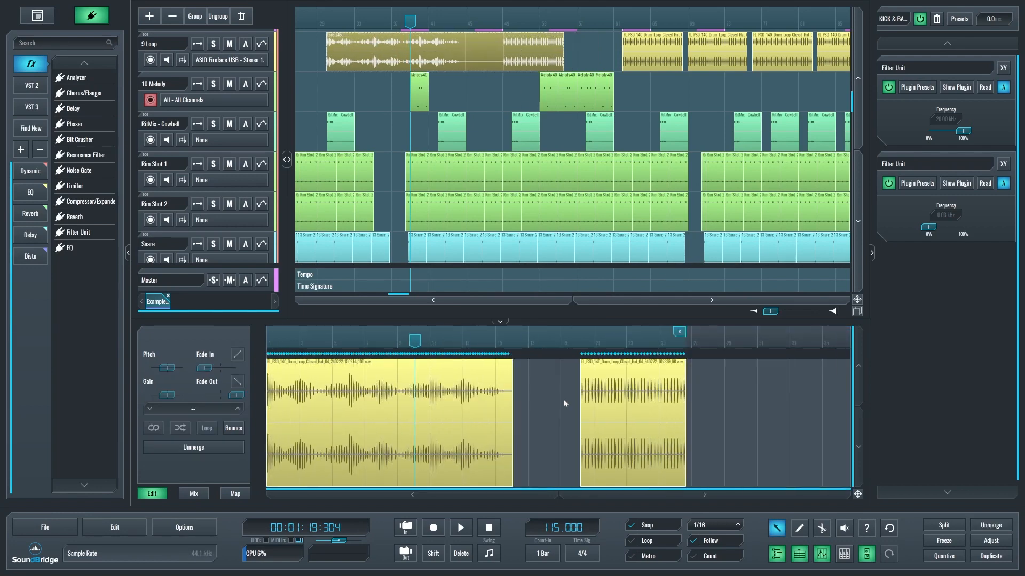
{"action": "left_click", "coordinate": [563, 404]}
{"action": "key", "text": "ctrl+c"}
{"action": "left_click", "coordinate": [645, 339]}
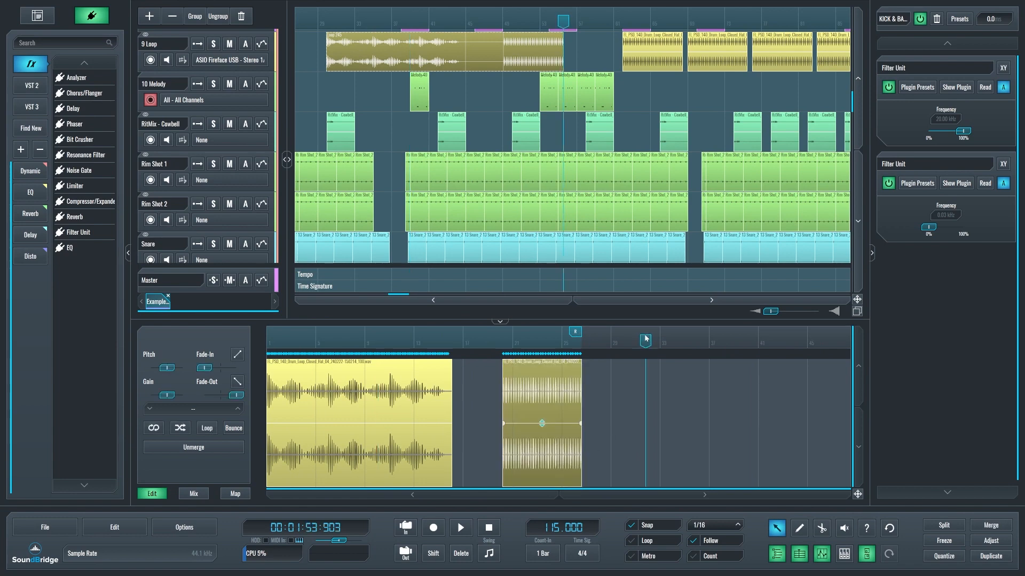
{"action": "key", "text": "ctrl+v"}
{"action": "key", "text": "ctrl+v"}
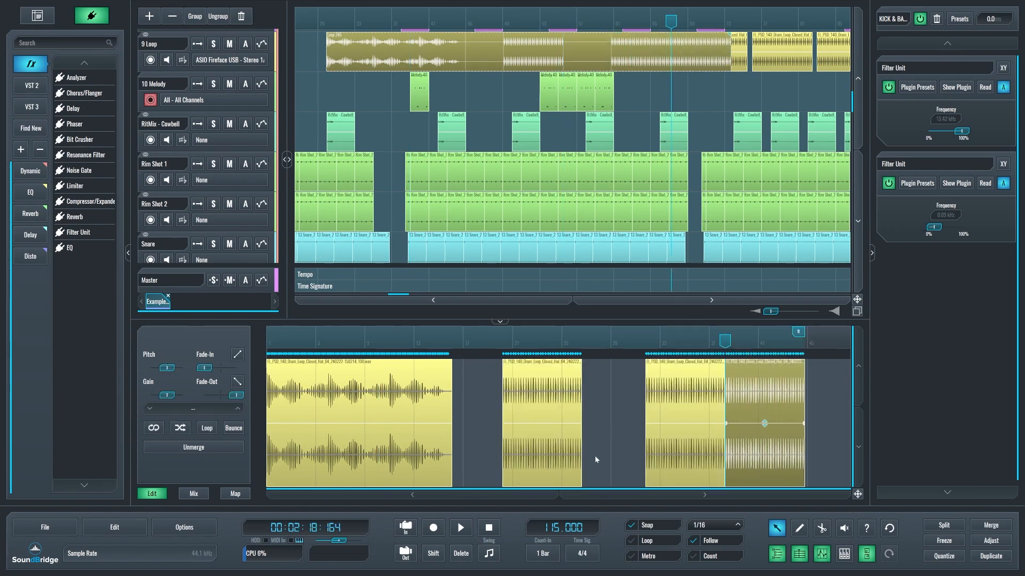
Lower the gain of the first section in the merged clip and give it a fade-out over roughly its second half.
{"action": "left_click", "coordinate": [415, 449]}
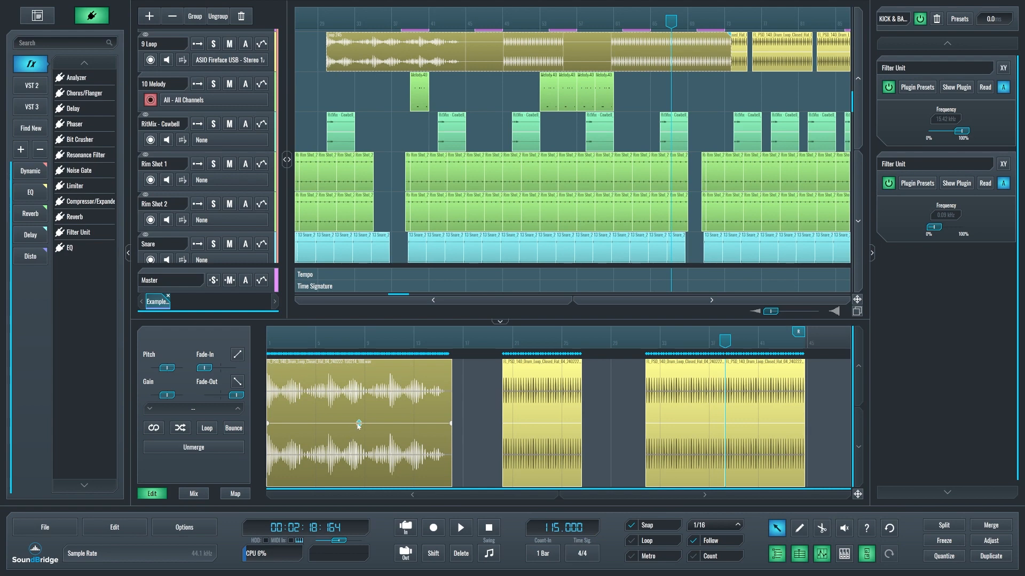
{"action": "left_click_drag", "start_coordinate": [358, 426], "coordinate": [358, 439]}
{"action": "left_click_drag", "start_coordinate": [451, 440], "coordinate": [364, 439]}
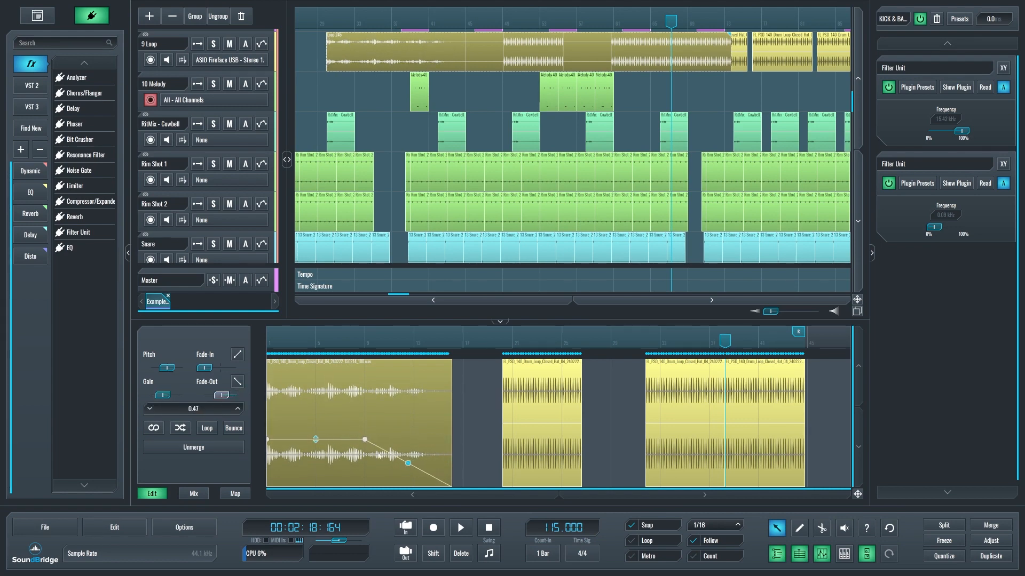
Move the second and third sections of the merged clip earlier.
{"action": "left_click_drag", "start_coordinate": [551, 447], "coordinate": [516, 448]}
{"action": "left_click_drag", "start_coordinate": [657, 457], "coordinate": [583, 460]}
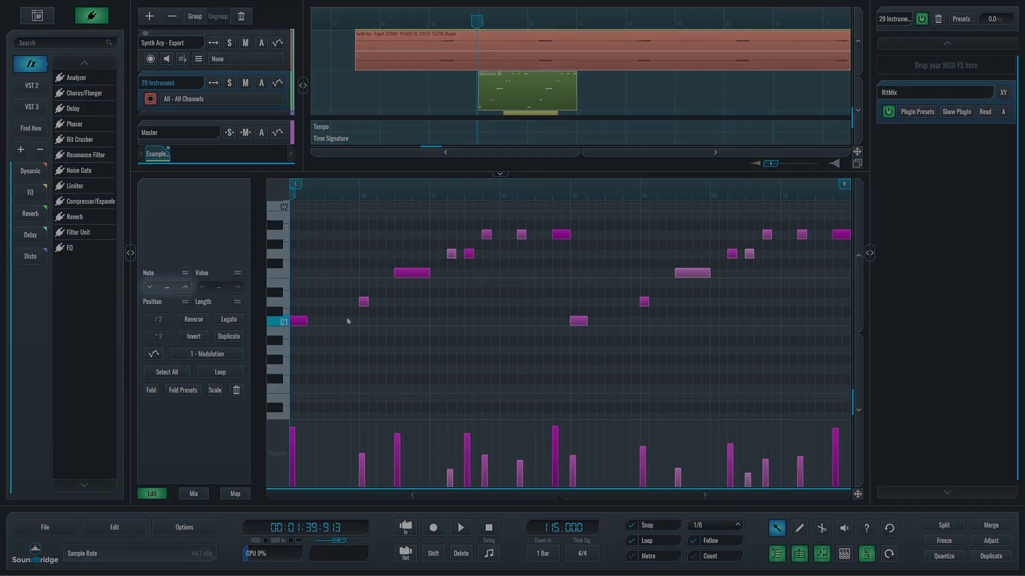
Change the first C1 note in the 29 Instrument MIDI clip to C#1.
{"action": "left_click", "coordinate": [301, 322]}
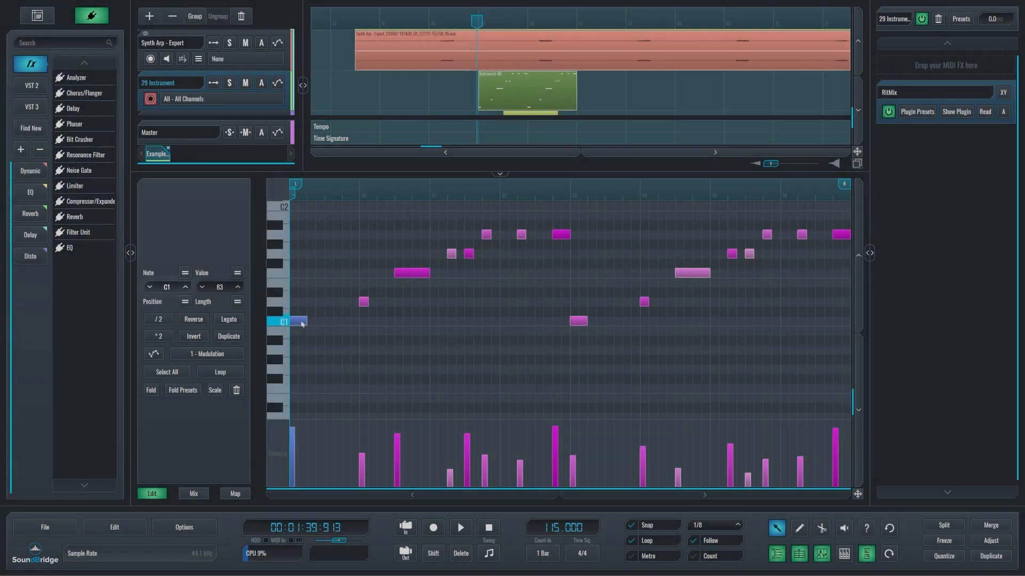
{"action": "mouse_move", "coordinate": [302, 324]}
{"action": "left_mouse_down"}
{"action": "mouse_move", "coordinate": [303, 305]}
{"action": "mouse_move", "coordinate": [306, 324]}
{"action": "left_mouse_up"}
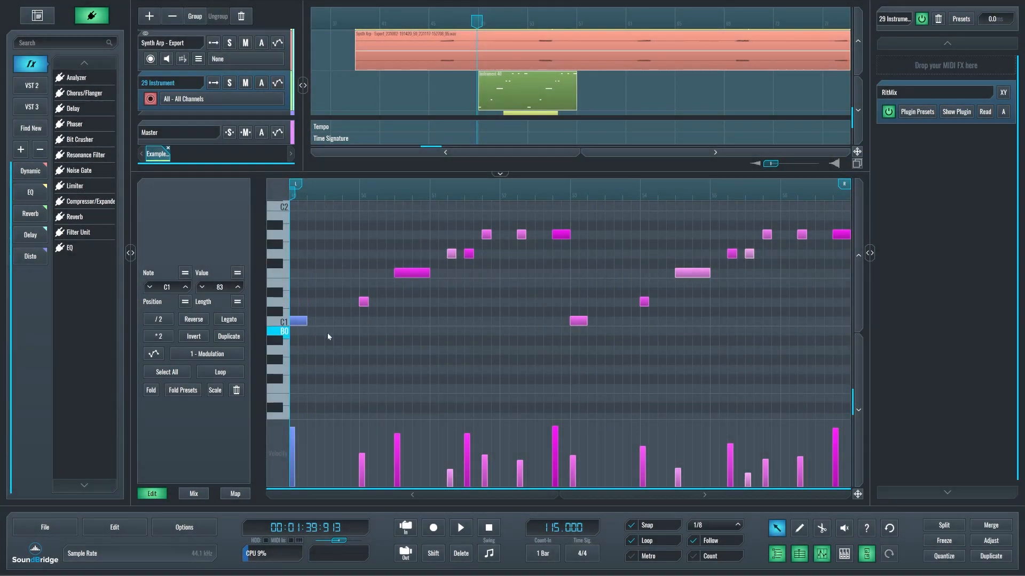
{"action": "left_click", "coordinate": [186, 289]}
{"action": "left_click", "coordinate": [150, 288]}
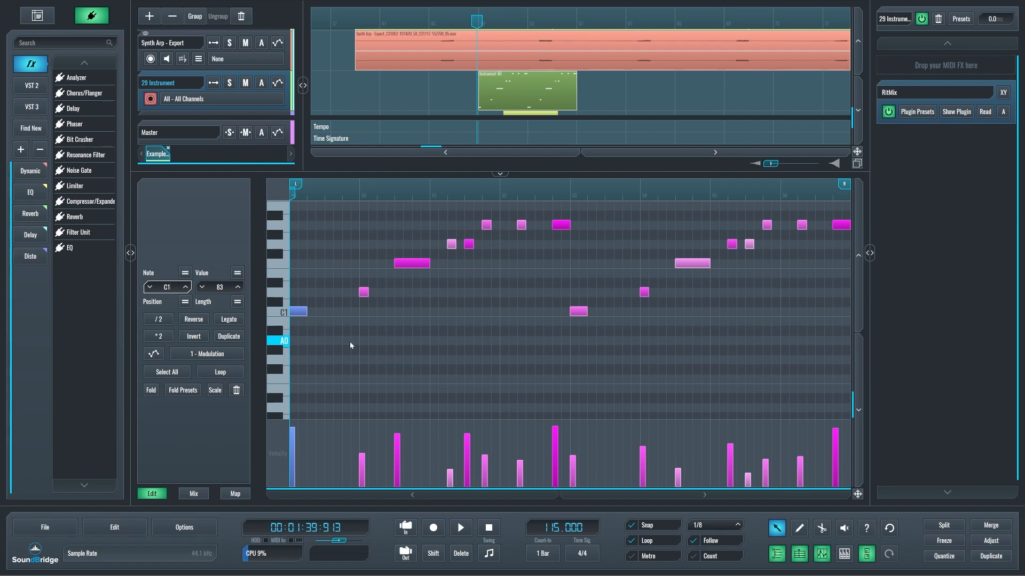
{"action": "key", "text": "BackSpace"}
{"action": "type", "text": "#1"}
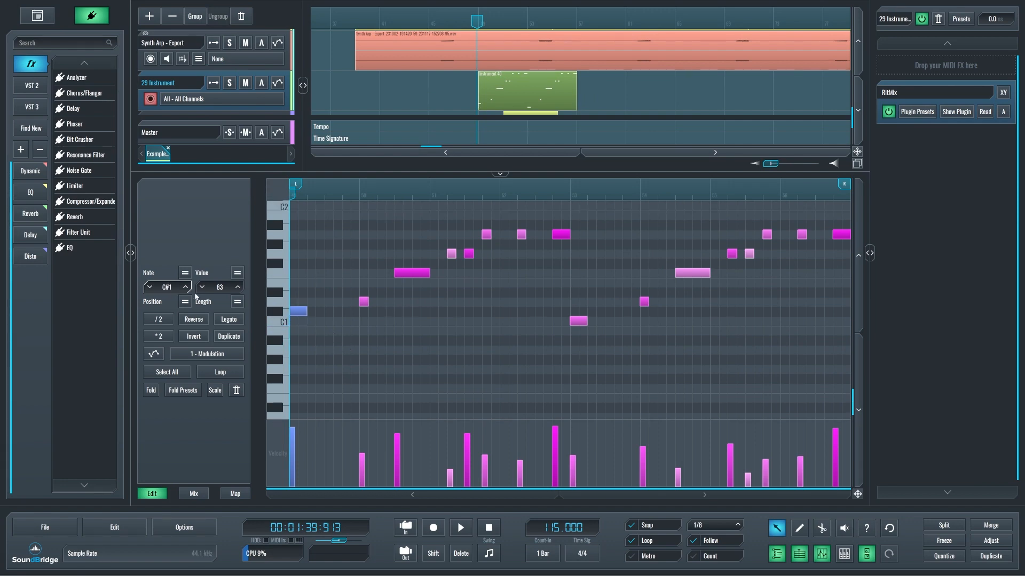
Try equalizing the pitch and the velocity values of the first seven notes, undoing each change.
{"action": "left_click_drag", "start_coordinate": [542, 378], "coordinate": [292, 233]}
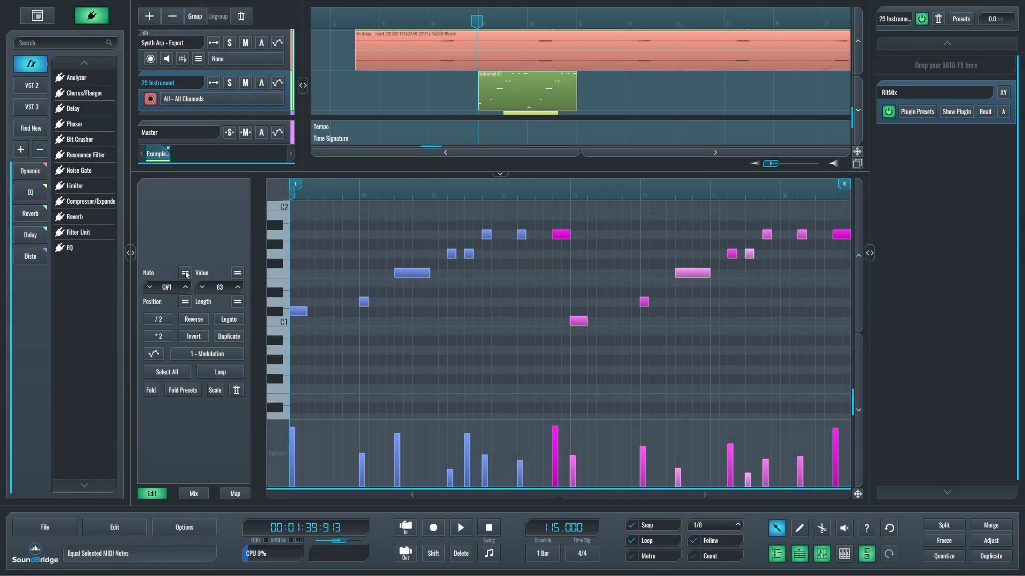
{"action": "left_click", "coordinate": [185, 274]}
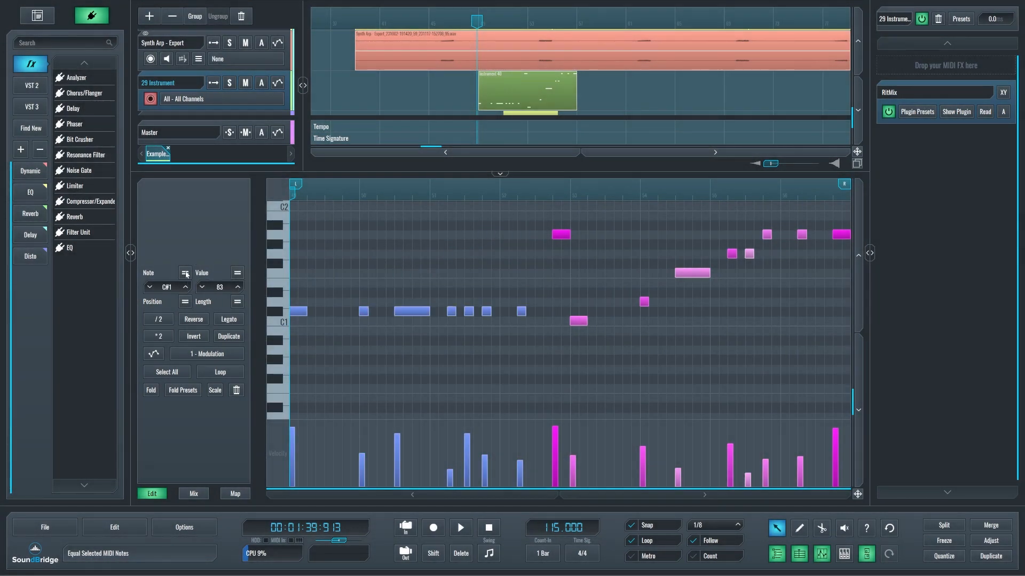
{"action": "key", "text": "ctrl+z"}
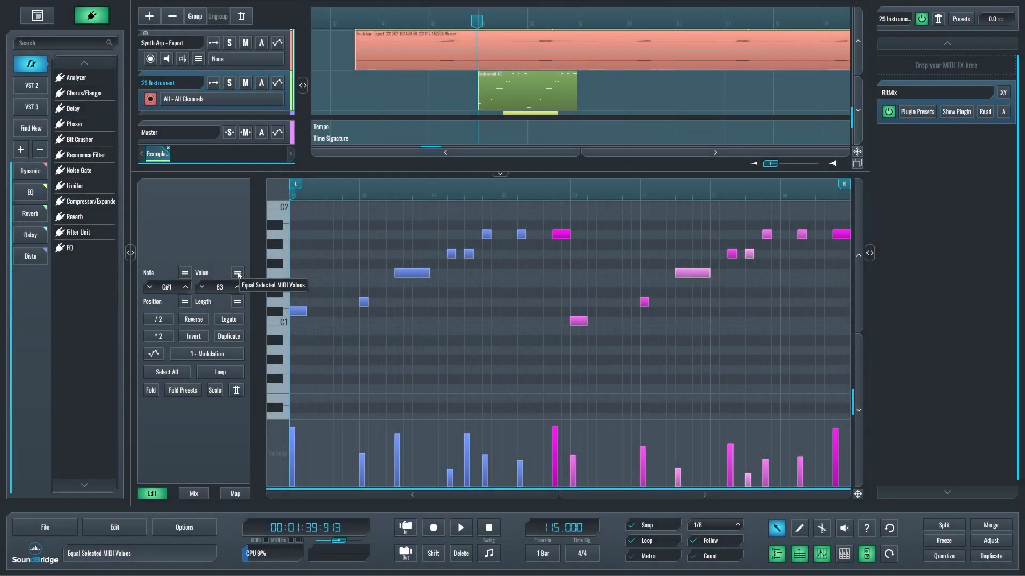
{"action": "left_click", "coordinate": [238, 275]}
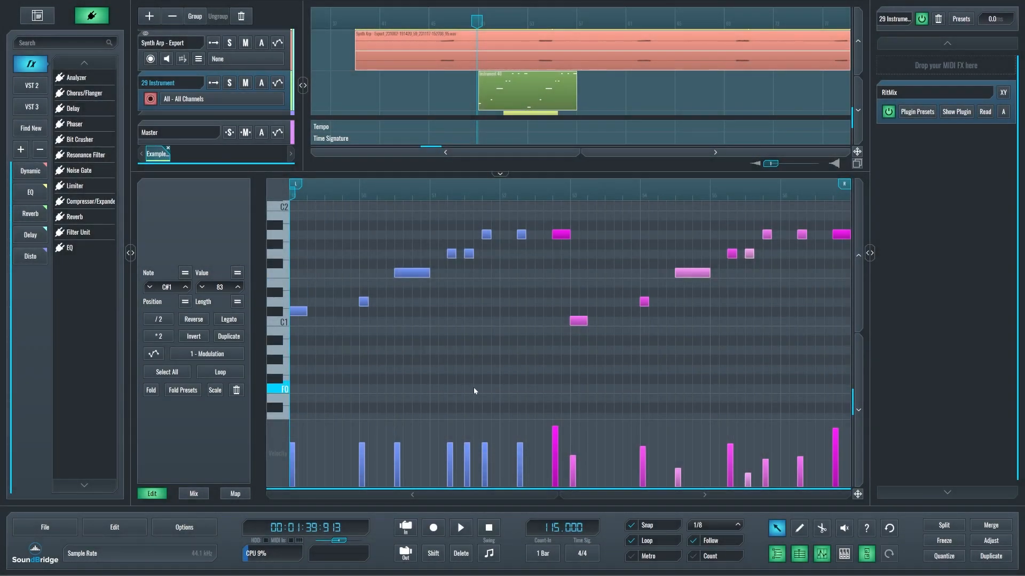
{"action": "key", "text": "ctrl+z"}
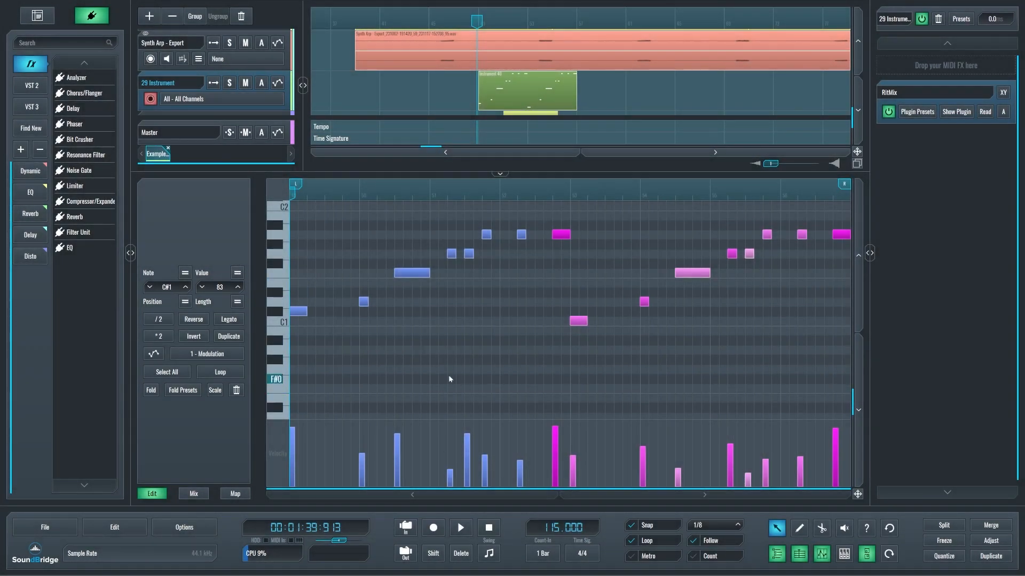
Lower the velocities of the seven selected notes together, then try equalizing their values and undo that.
{"action": "left_click", "coordinate": [240, 289]}
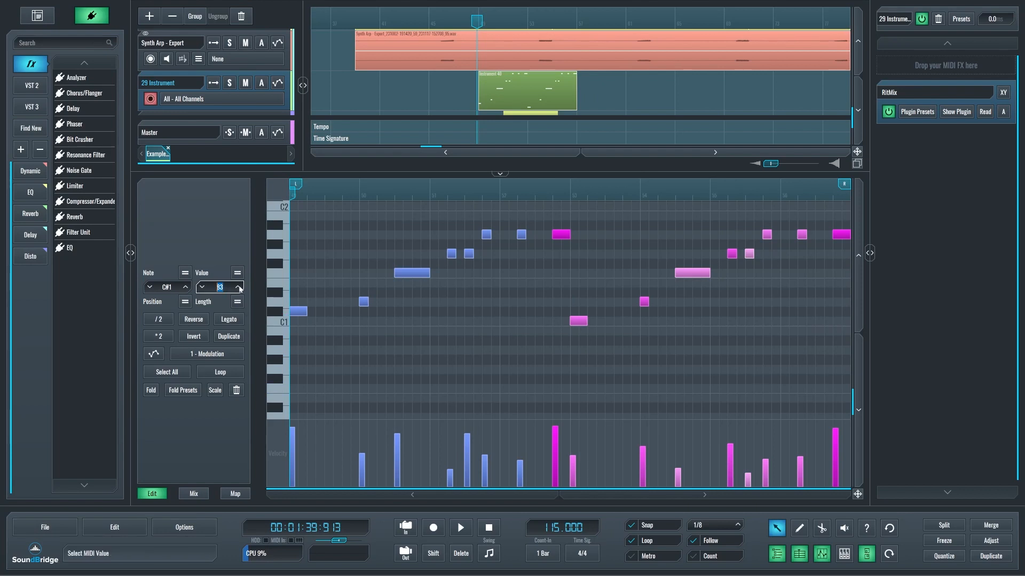
{"action": "left_click", "coordinate": [203, 287]}
{"action": "left_click", "coordinate": [203, 287]}
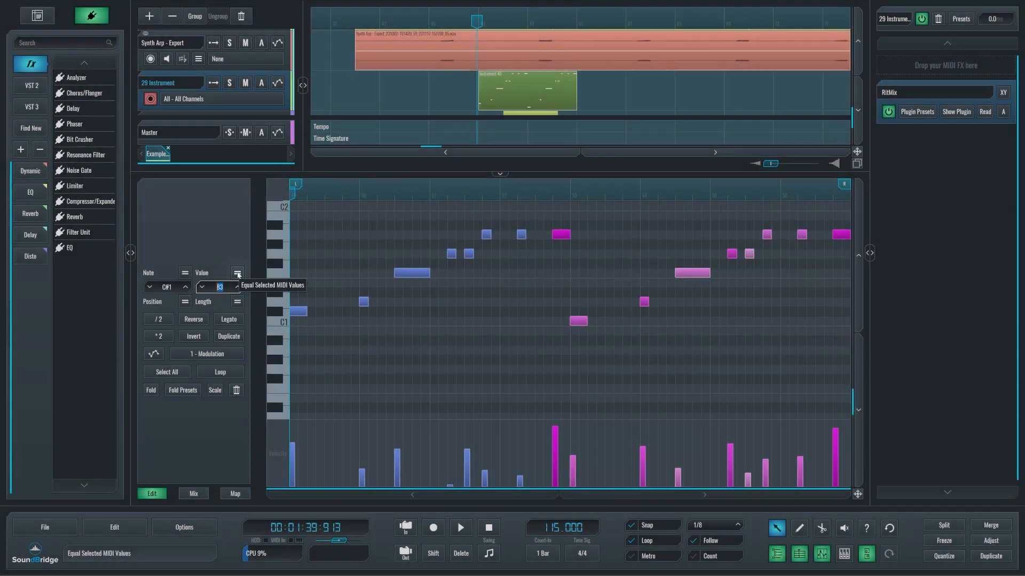
{"action": "left_click", "coordinate": [238, 273]}
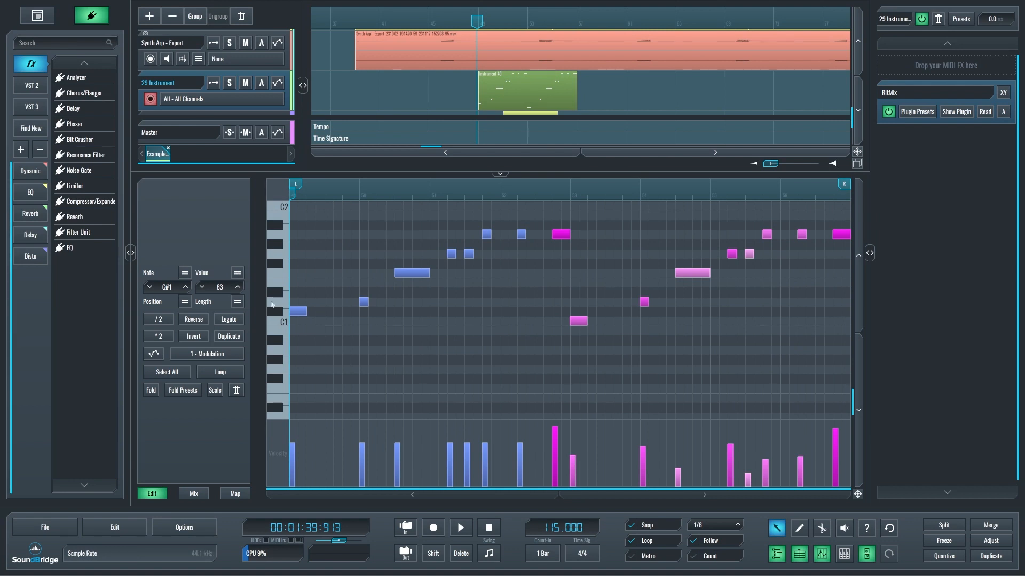
{"action": "key", "text": "ctrl+z"}
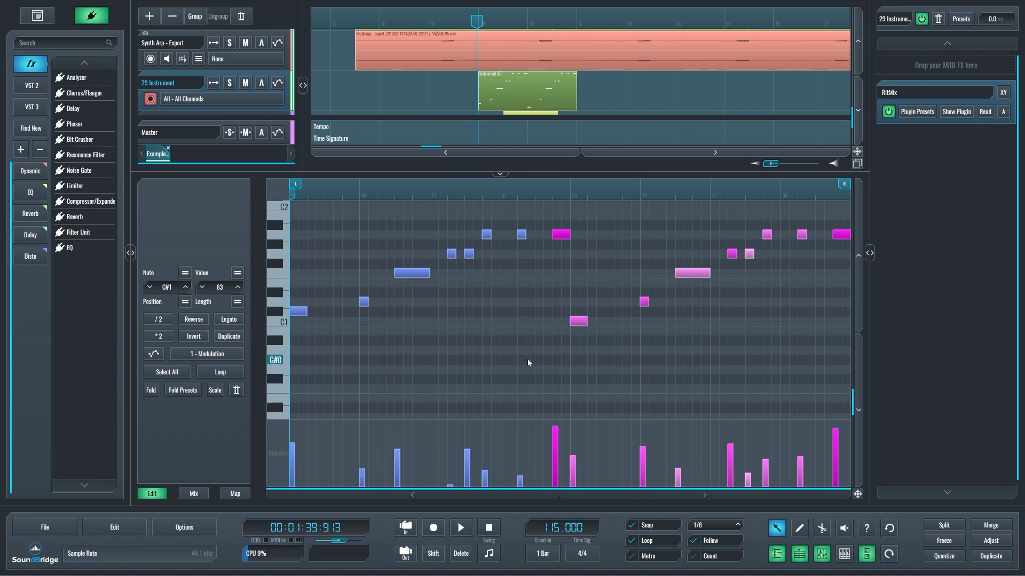
Select the first six notes and try equalizing their positions and their lengths, undoing each change.
{"action": "left_click", "coordinate": [494, 347]}
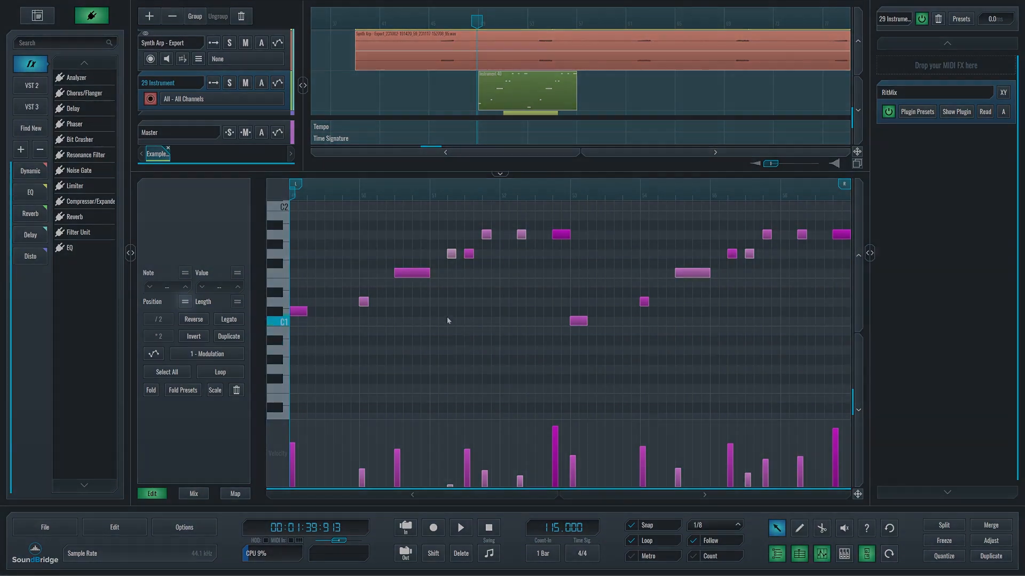
{"action": "left_click", "coordinate": [411, 272]}
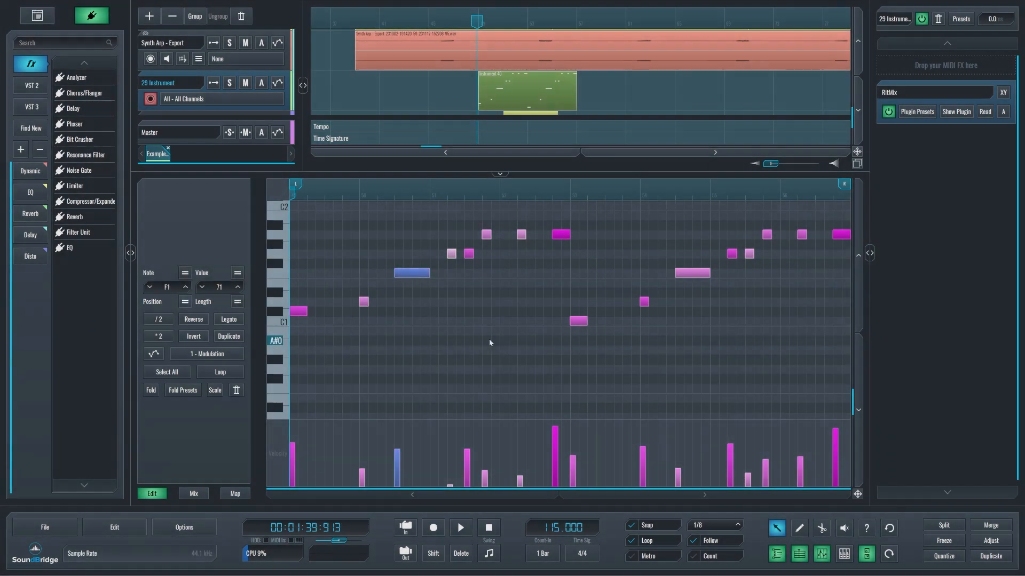
{"action": "left_click_drag", "start_coordinate": [489, 338], "coordinate": [258, 221]}
{"action": "left_click", "coordinate": [185, 301]}
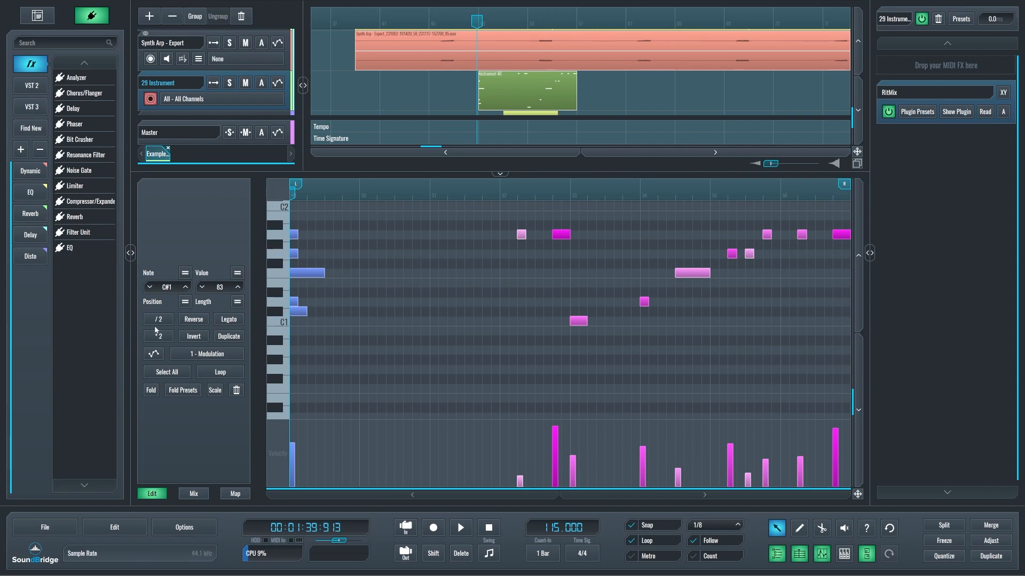
{"action": "key", "text": "ctrl+z"}
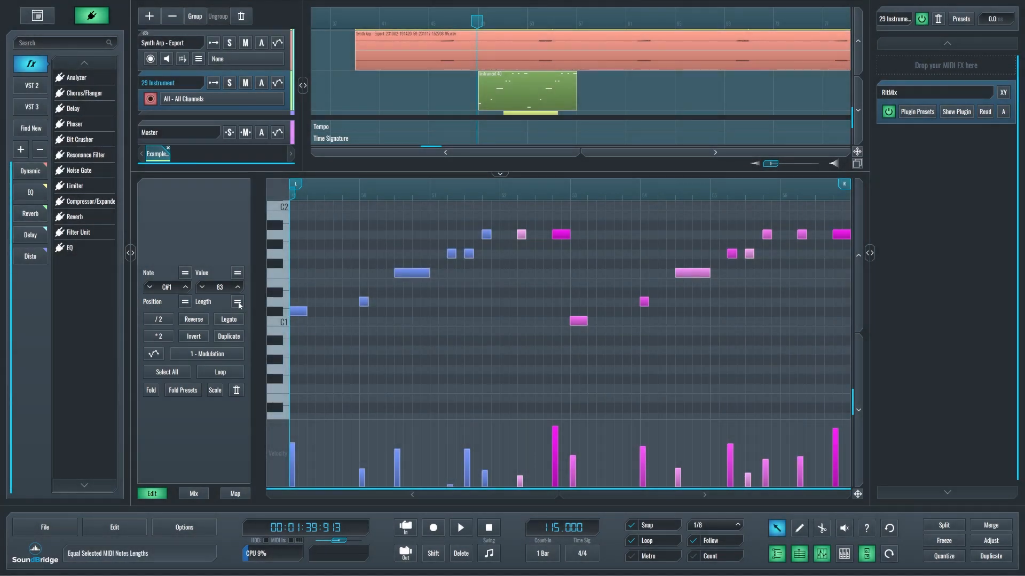
{"action": "left_click", "coordinate": [237, 302]}
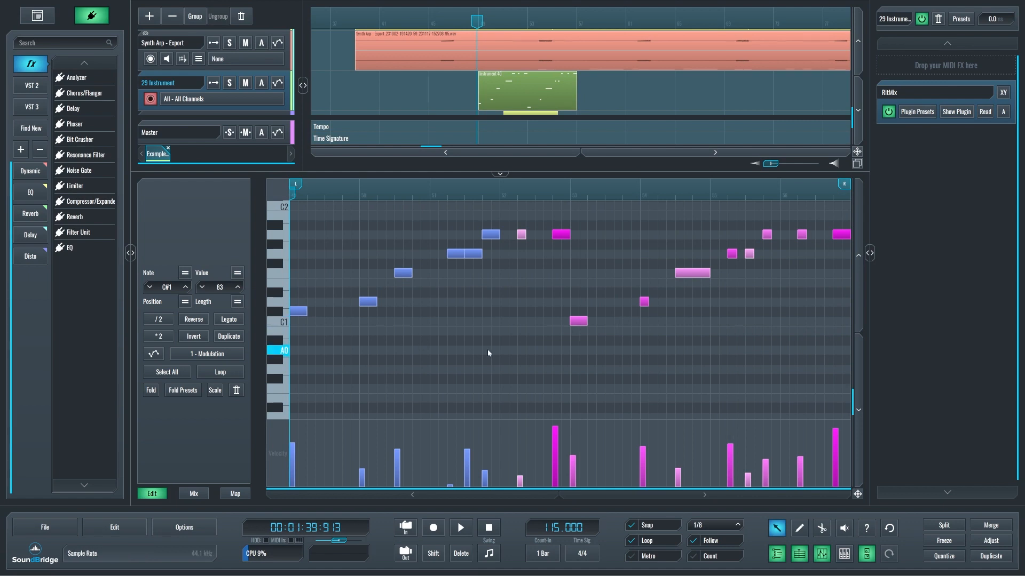
{"action": "key", "text": "ctrl+z"}
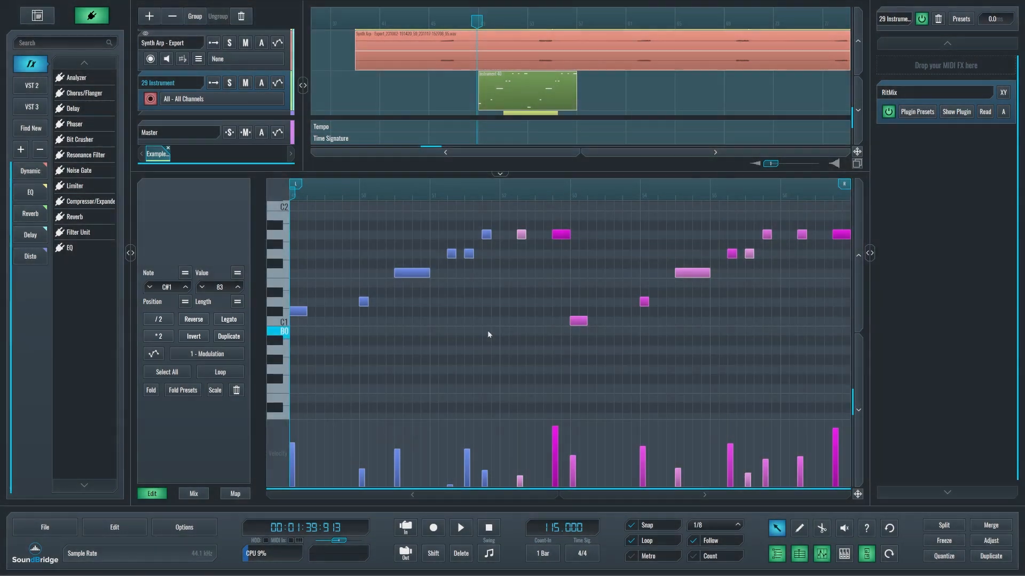
Select the second through sixth notes, try halving their lengths and spacing, then double them back.
{"action": "left_click", "coordinate": [486, 330]}
{"action": "left_click_drag", "start_coordinate": [506, 341], "coordinate": [334, 238]}
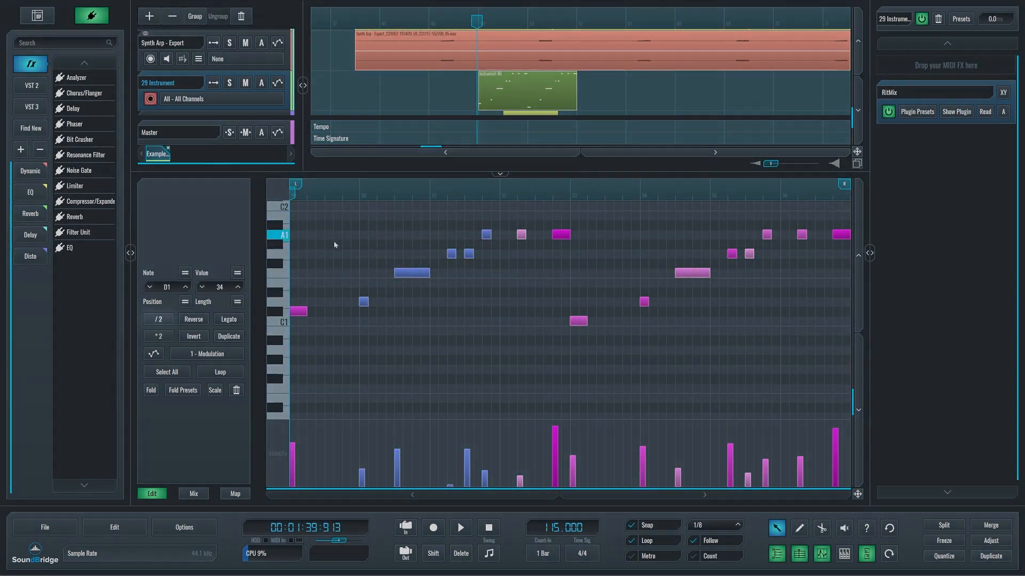
{"action": "left_click", "coordinate": [158, 320]}
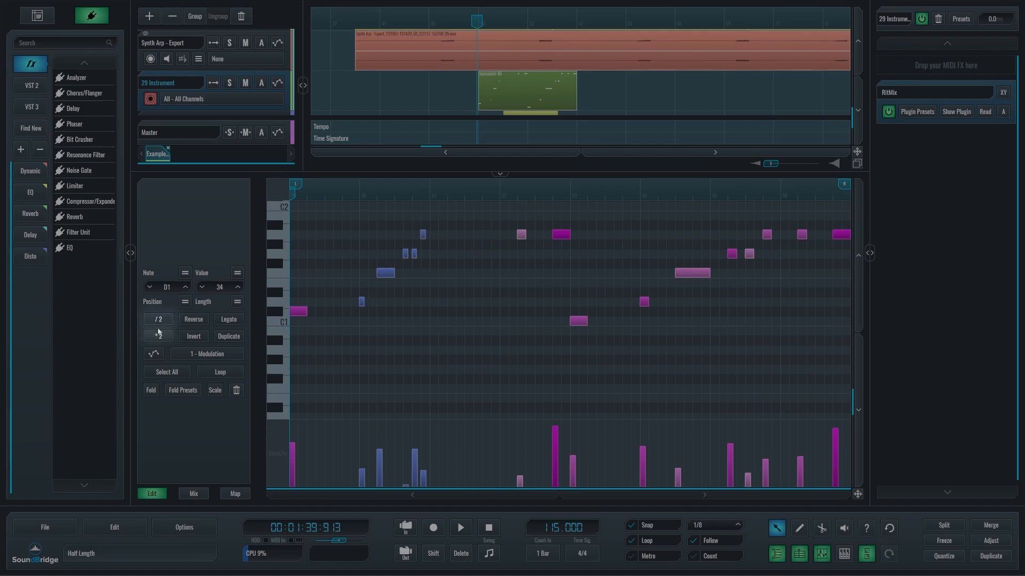
{"action": "left_click", "coordinate": [160, 338]}
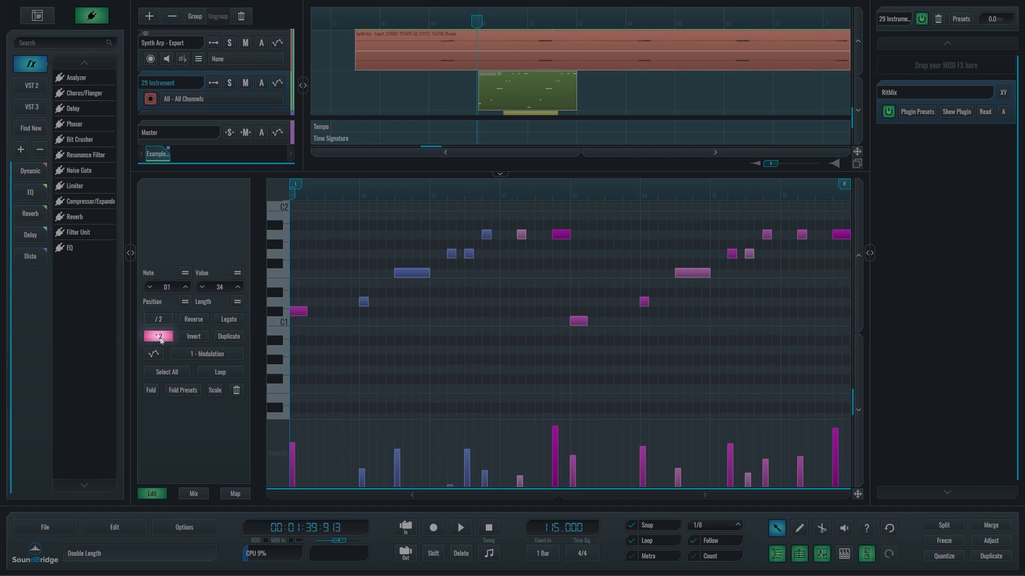
Try reversing the five selected notes horizontally and inverting their pitches, applying each operation a second time to restore the pattern.
{"action": "left_click", "coordinate": [205, 321]}
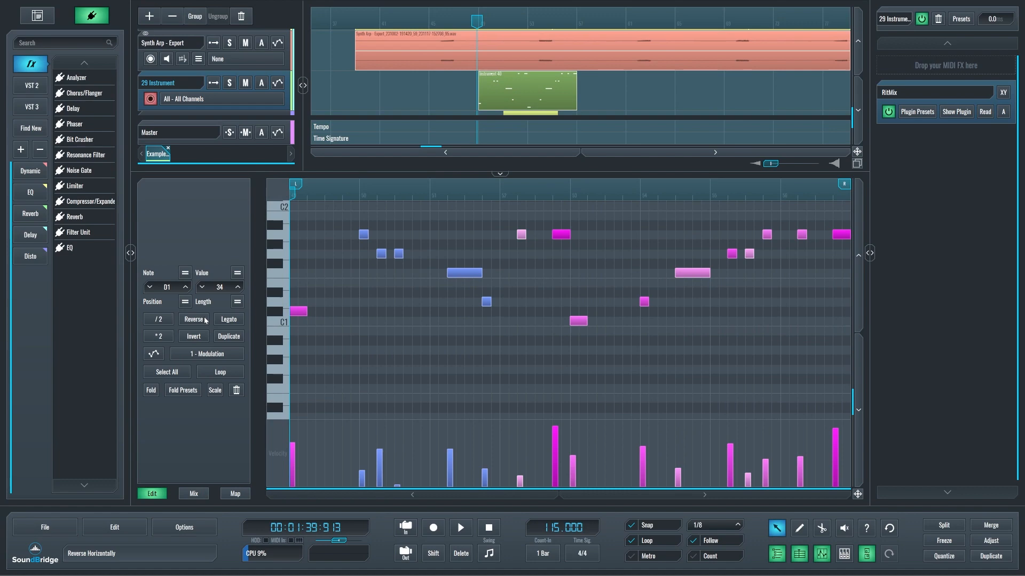
{"action": "left_click", "coordinate": [203, 321]}
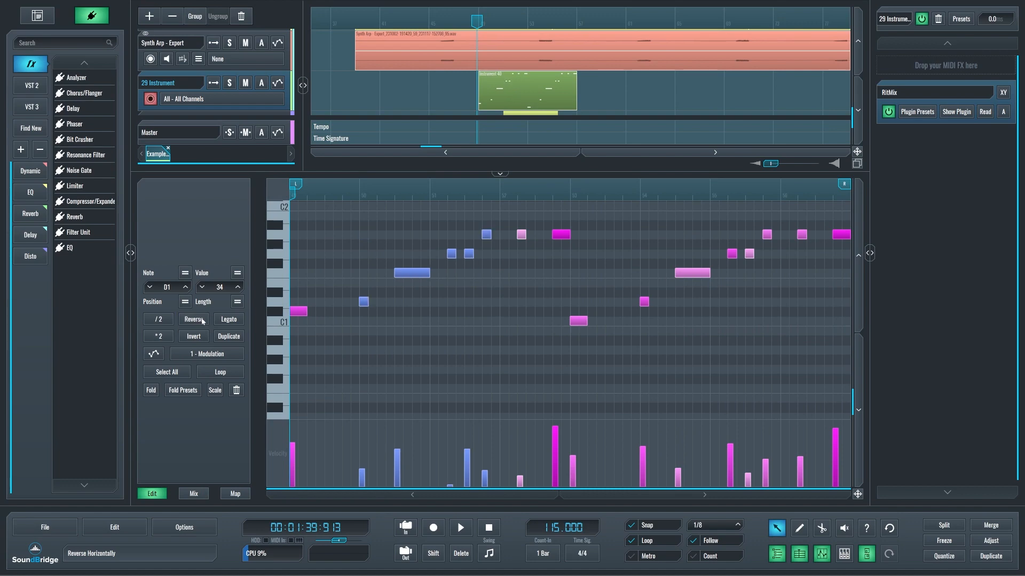
{"action": "left_click", "coordinate": [201, 337]}
{"action": "left_click", "coordinate": [200, 337]}
Select the first eight notes, try applying Legato to them, and undo the change.
{"action": "left_click_drag", "start_coordinate": [564, 355], "coordinate": [288, 215]}
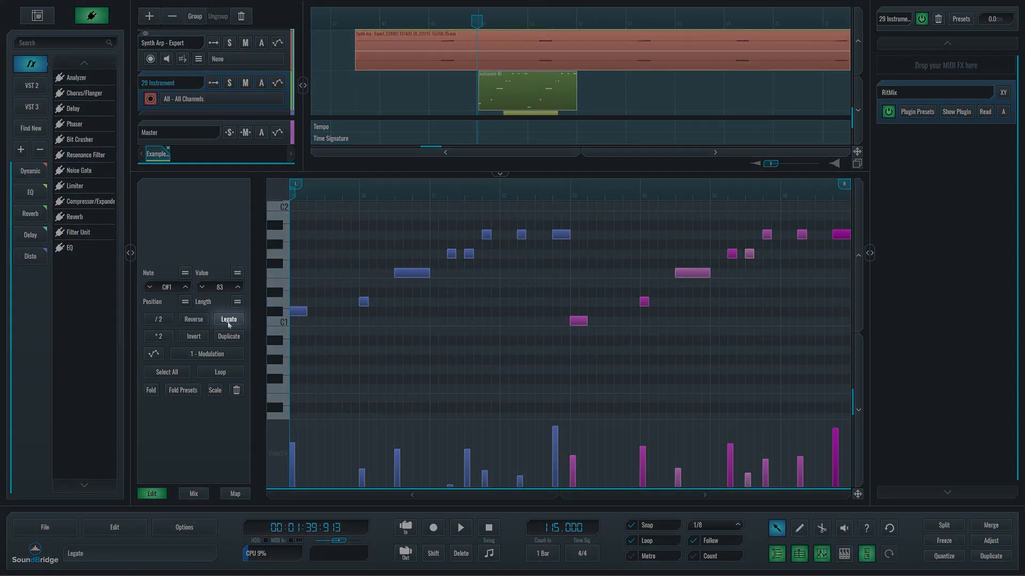
{"action": "left_click", "coordinate": [229, 319]}
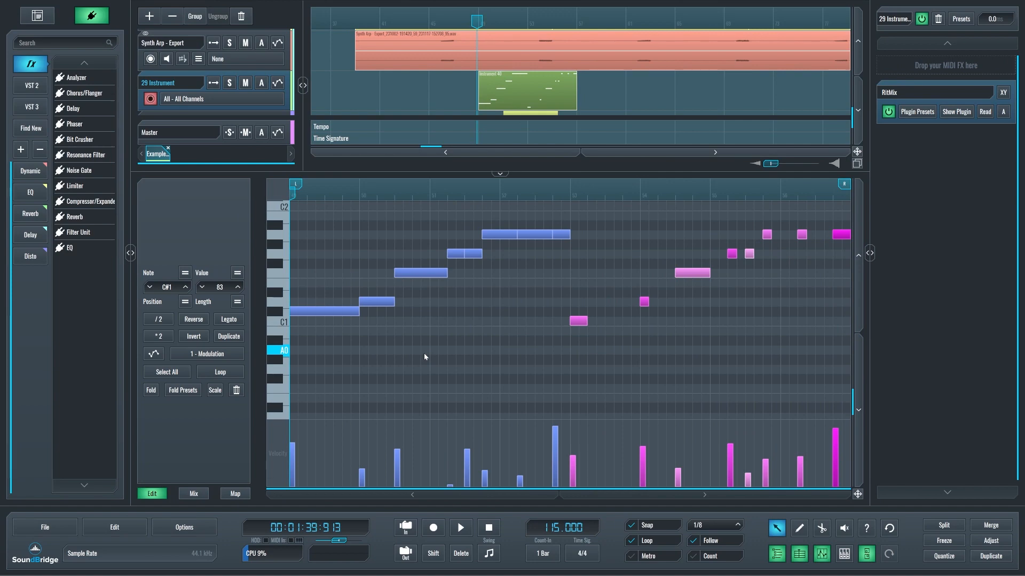
{"action": "key", "text": "ctrl+z"}
Try duplicating the MIDI clip's content twice, then undo both duplications.
{"action": "scroll", "coordinate": [425, 356], "scroll_direction": "down", "scroll_amount": 5}
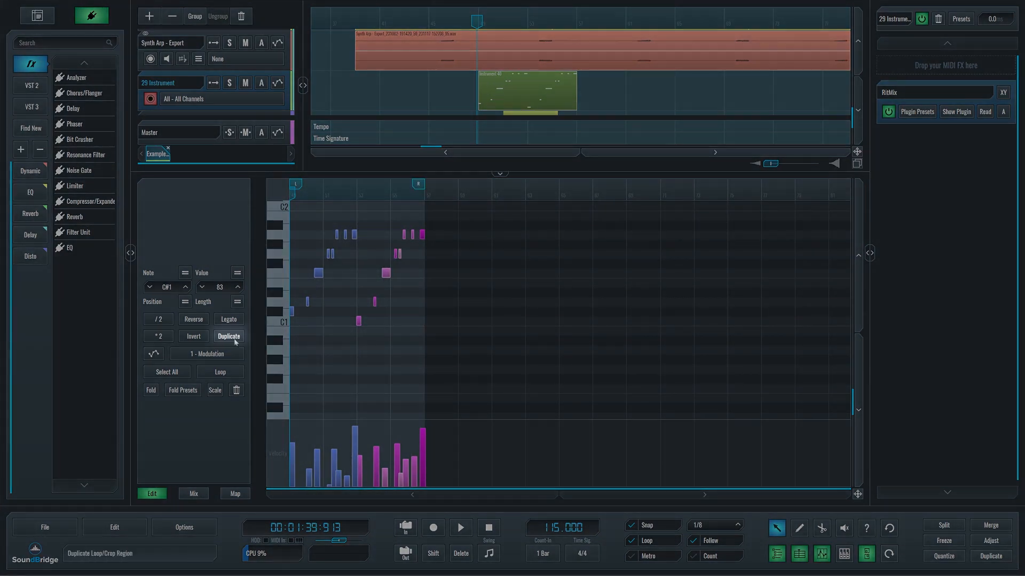
{"action": "left_click", "coordinate": [229, 337]}
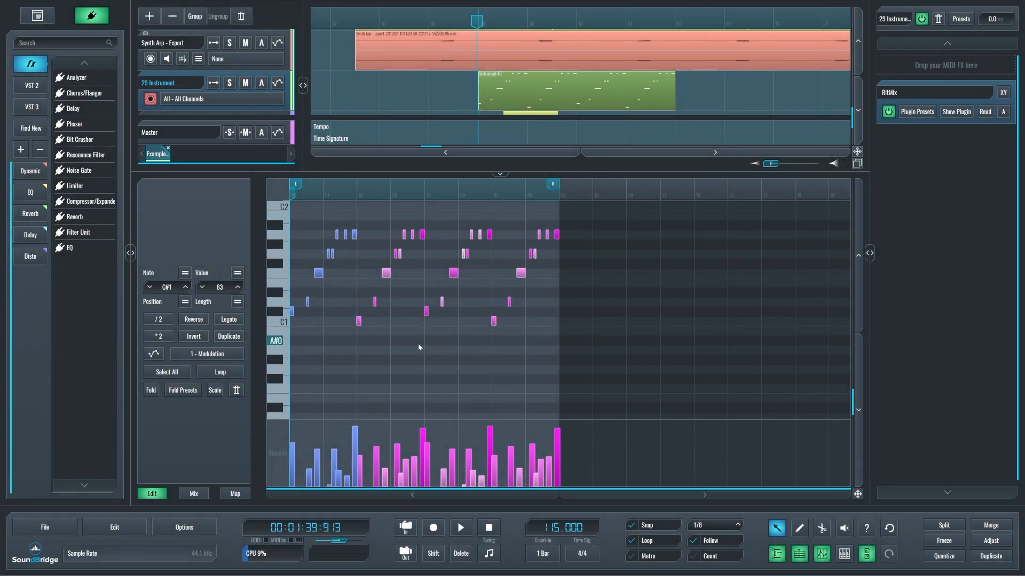
{"action": "left_click", "coordinate": [229, 337]}
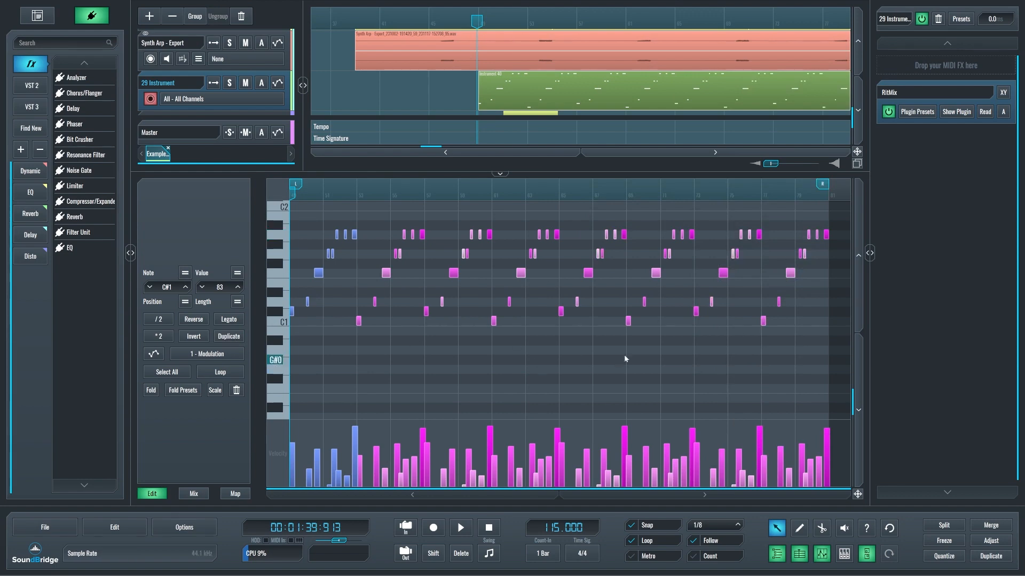
{"action": "key", "text": "ctrl+z"}
{"action": "key", "text": "ctrl+z"}
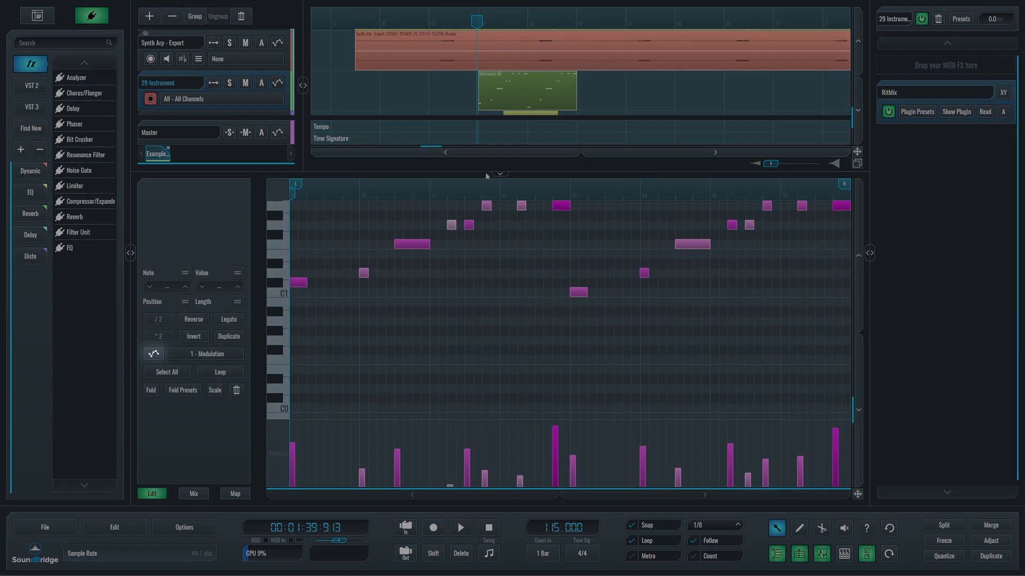
Show the MIDI CC curve over the notes and choose 1 - Modulation as its controller.
{"action": "scroll", "coordinate": [470, 331], "scroll_direction": "up", "scroll_amount": 3}
{"action": "scroll", "coordinate": [470, 332], "scroll_direction": "up", "scroll_amount": 1}
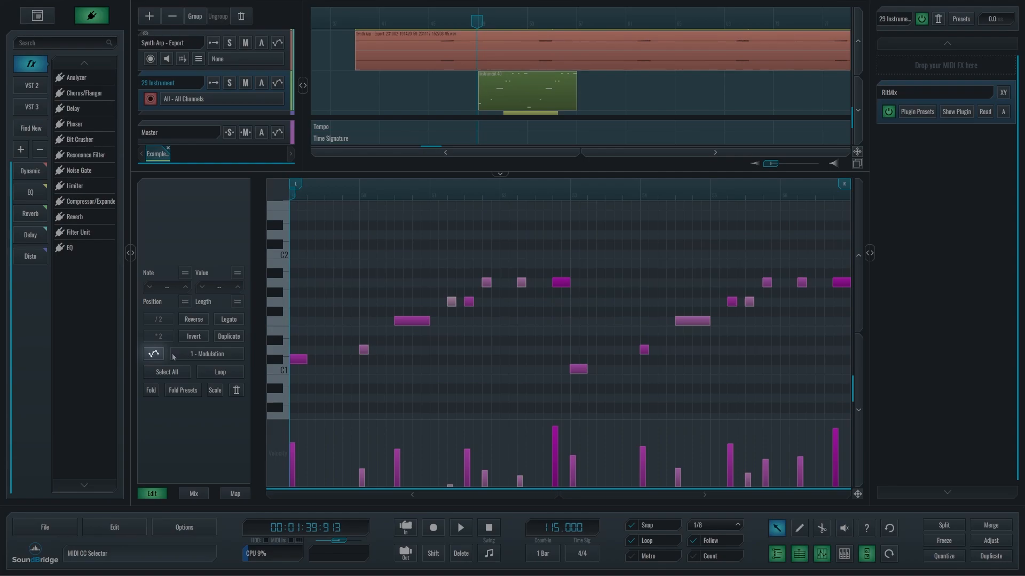
{"action": "left_click", "coordinate": [153, 354]}
{"action": "left_click", "coordinate": [203, 355]}
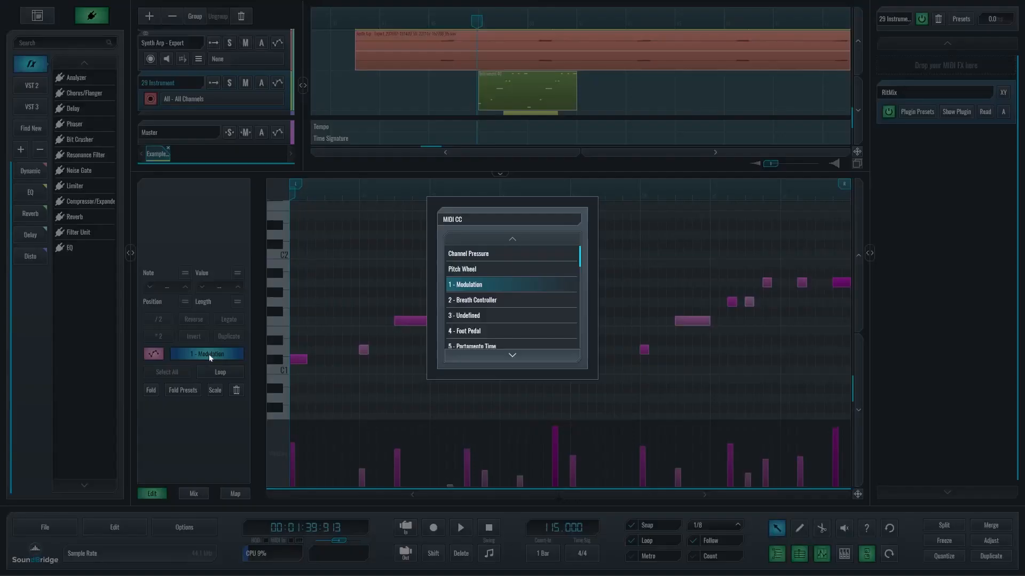
{"action": "left_click", "coordinate": [488, 285]}
Draw five modulation points across the clip in a zigzag, alternating high and low from a high start.
{"action": "key", "text": "2"}
{"action": "left_click", "coordinate": [298, 272]}
{"action": "left_click", "coordinate": [412, 368]}
{"action": "left_click", "coordinate": [526, 258]}
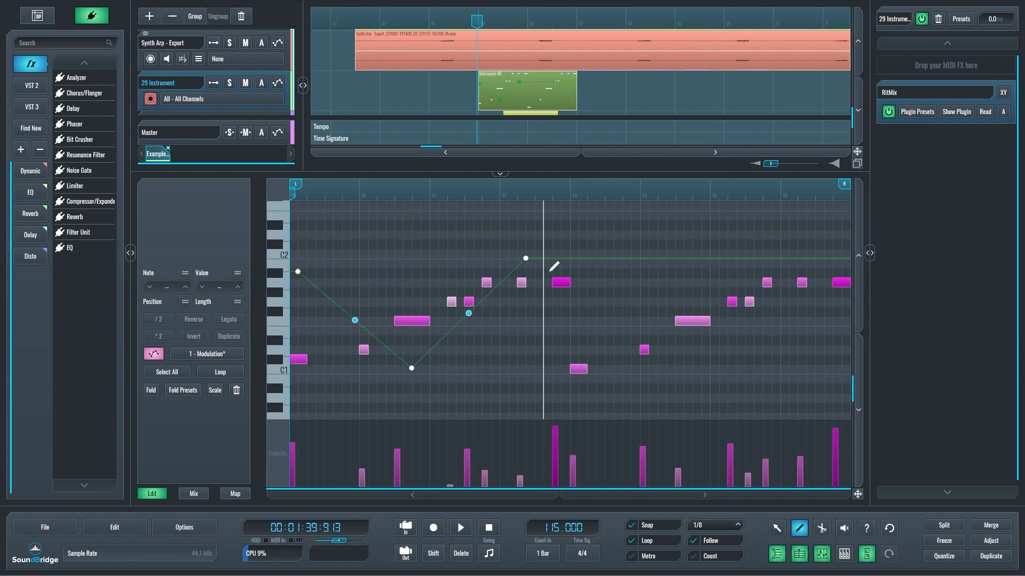
{"action": "left_click", "coordinate": [649, 372]}
{"action": "left_click", "coordinate": [805, 265]}
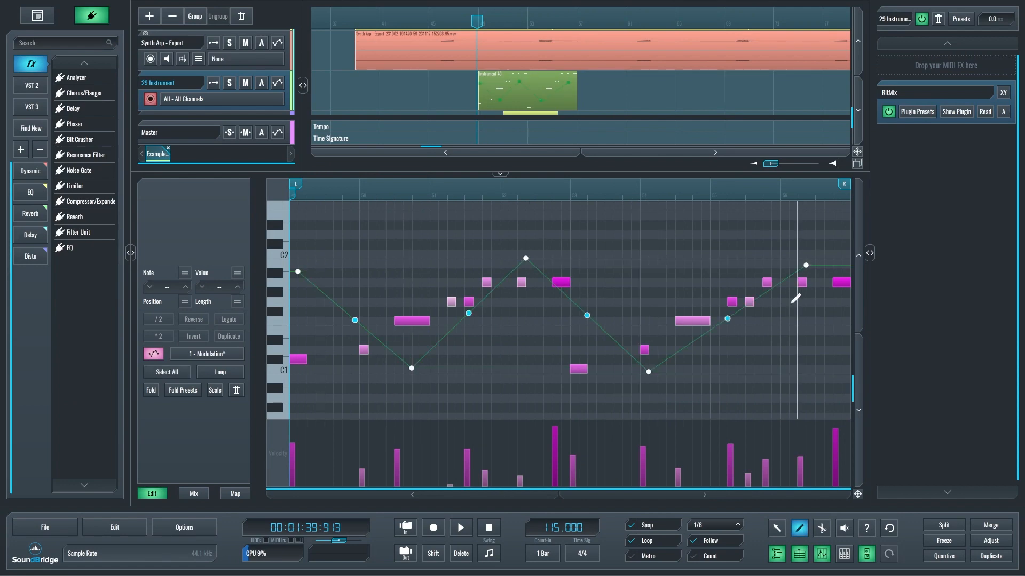
Flatten the modulation zigzag by raising the second and fourth points and slightly lowering the third.
{"action": "key", "text": "1"}
{"action": "left_click", "coordinate": [648, 372]}
{"action": "left_click_drag", "start_coordinate": [649, 373], "coordinate": [649, 327]}
{"action": "left_click_drag", "start_coordinate": [526, 259], "coordinate": [526, 272]}
{"action": "left_click_drag", "start_coordinate": [412, 369], "coordinate": [411, 349]}
Select the three middle modulation points, try equalizing their values, and undo the change.
{"action": "left_click_drag", "start_coordinate": [770, 400], "coordinate": [345, 233]}
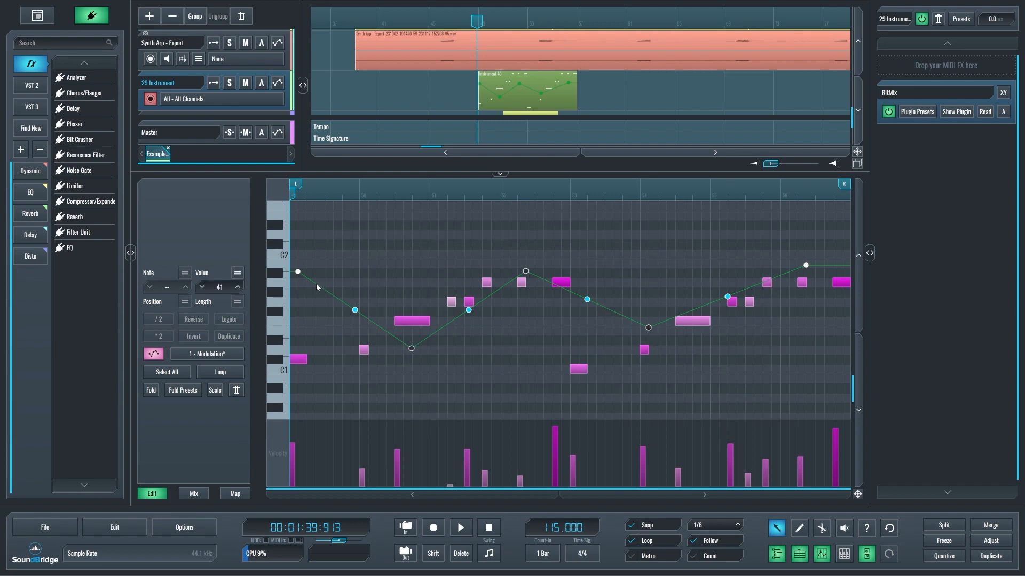
{"action": "left_click", "coordinate": [239, 274]}
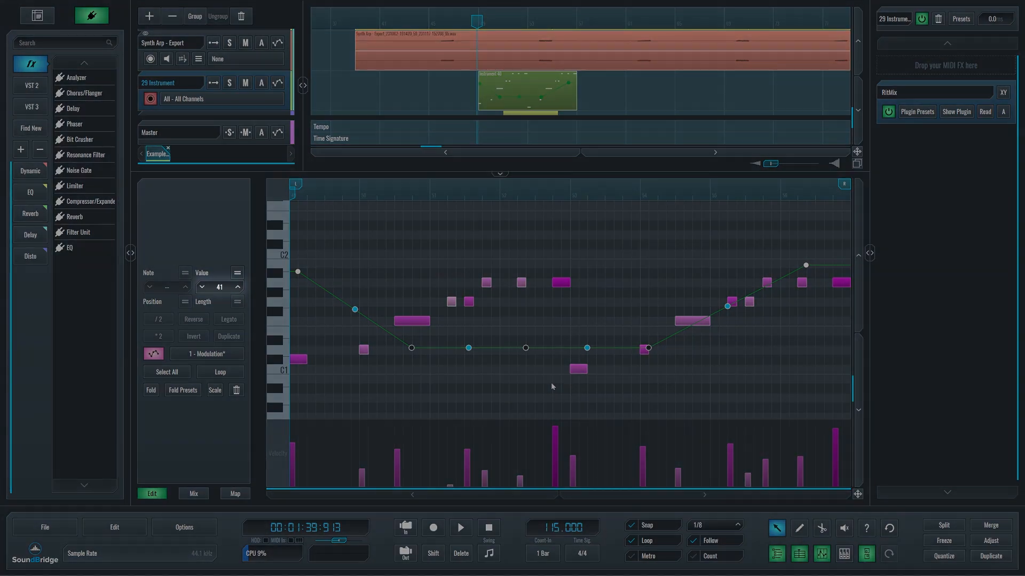
{"action": "key", "text": "ctrl+z"}
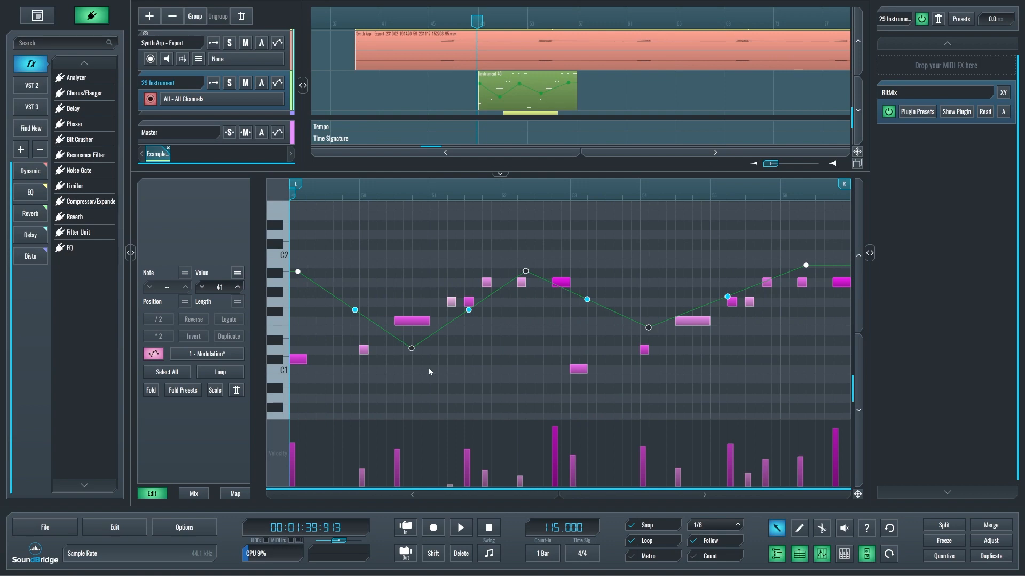
Hide the modulation curve and select all notes in the clip.
{"action": "left_click", "coordinate": [154, 357]}
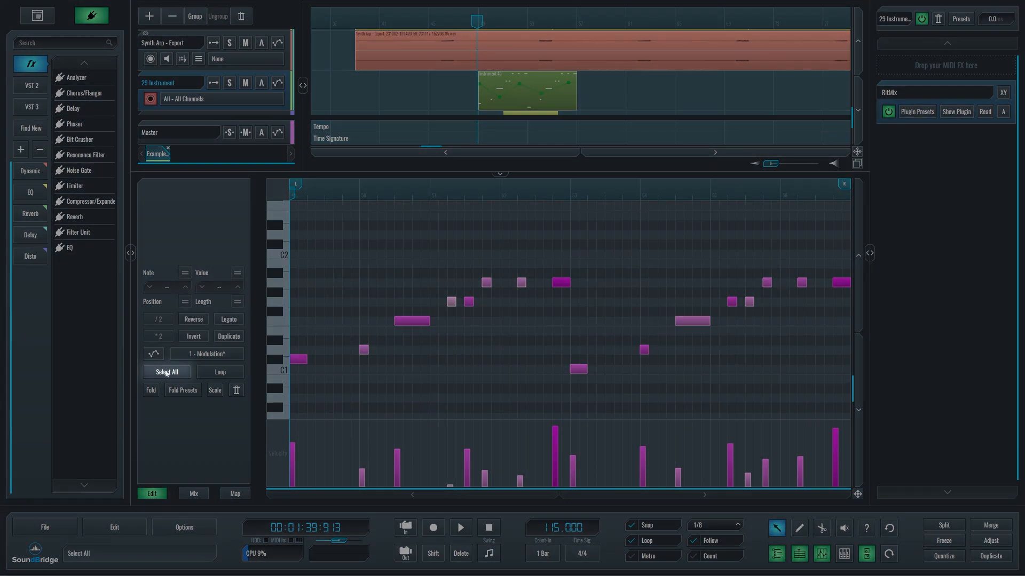
{"action": "left_click", "coordinate": [167, 373]}
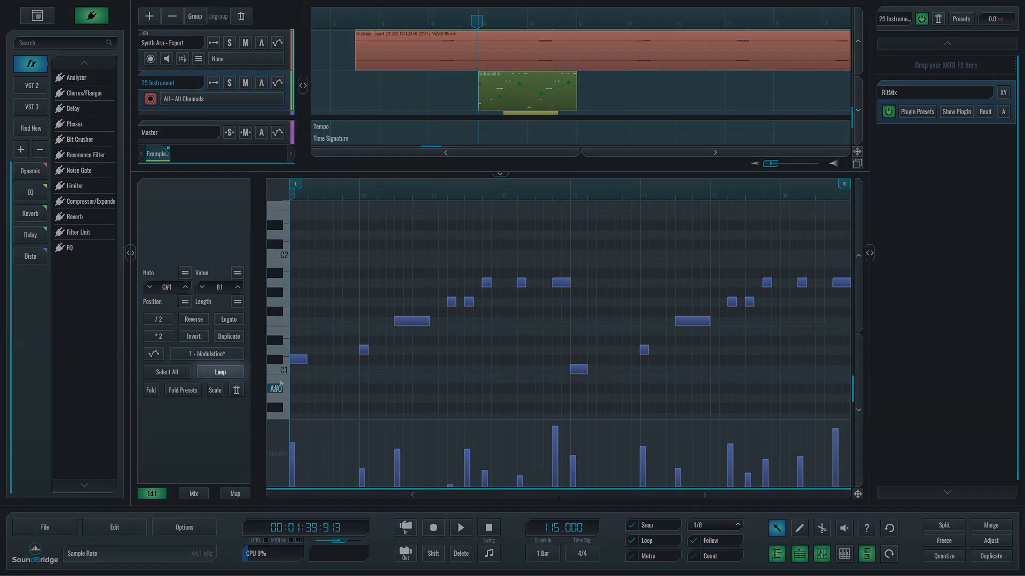
Try looping the 29 Instrument clip and extending it to nearly three times its length, then turn its looping off.
{"action": "left_click", "coordinate": [237, 373]}
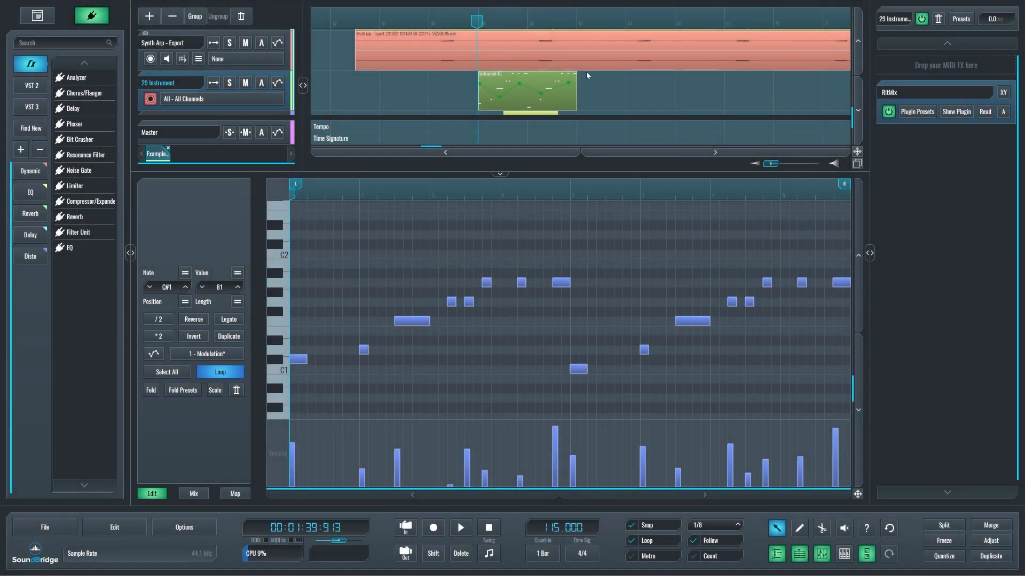
{"action": "left_click_drag", "start_coordinate": [577, 89], "coordinate": [760, 89]}
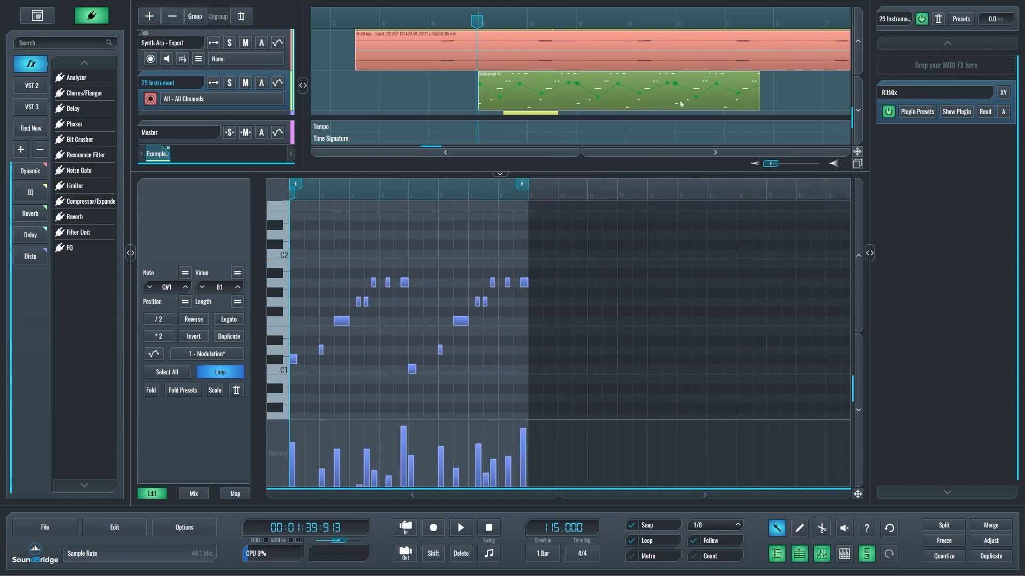
{"action": "left_click", "coordinate": [469, 91]}
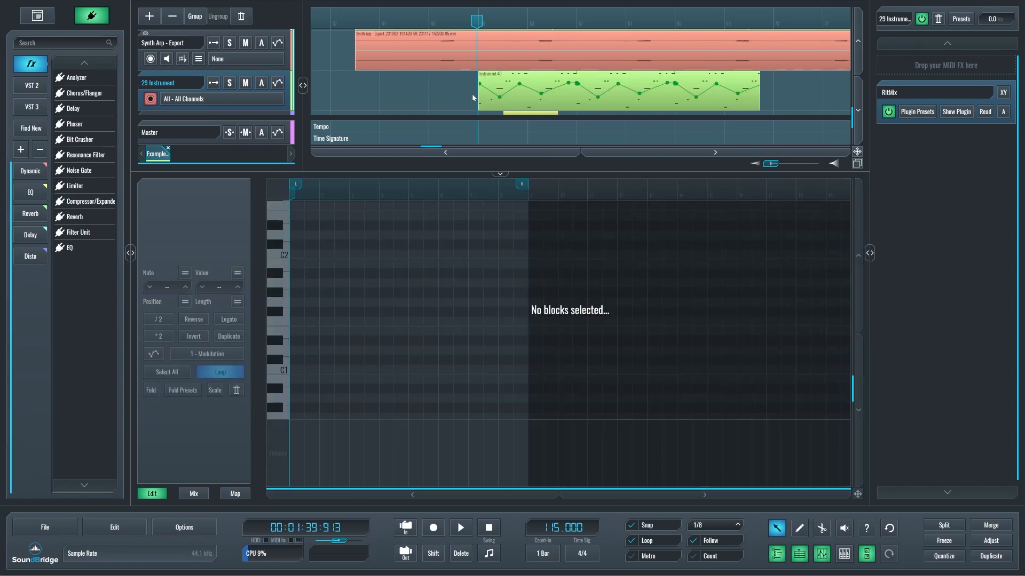
{"action": "left_click", "coordinate": [510, 98]}
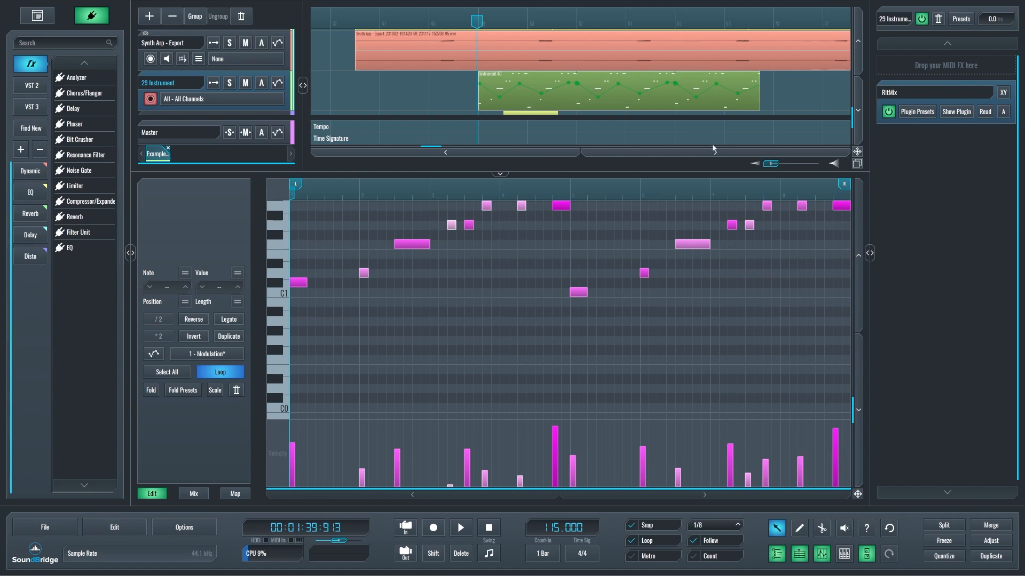
{"action": "scroll", "coordinate": [498, 341], "scroll_direction": "up", "scroll_amount": 3}
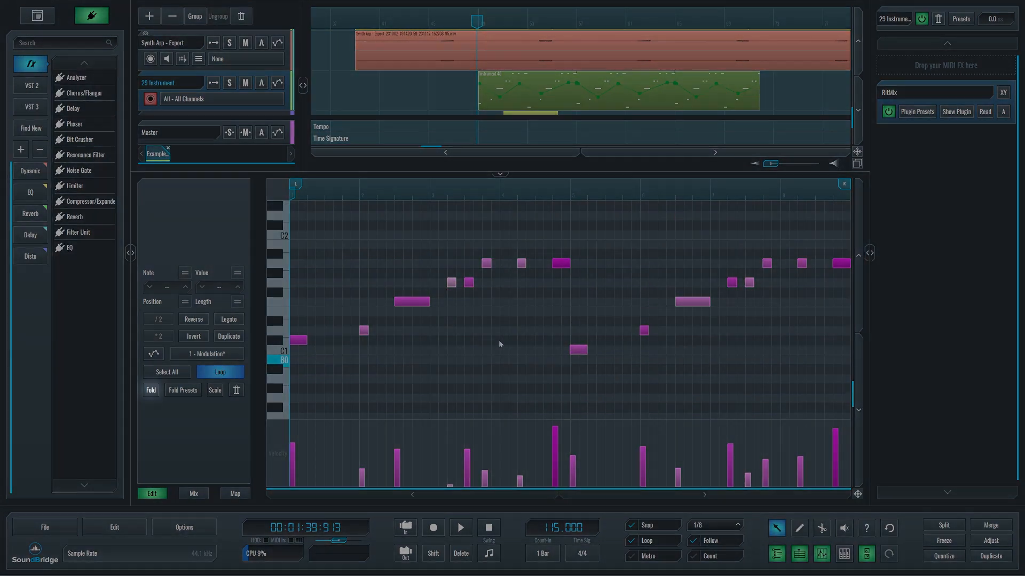
{"action": "left_click", "coordinate": [220, 372]}
Try folding the piano roll to hide unused notes, then unfold it.
{"action": "left_click", "coordinate": [150, 391]}
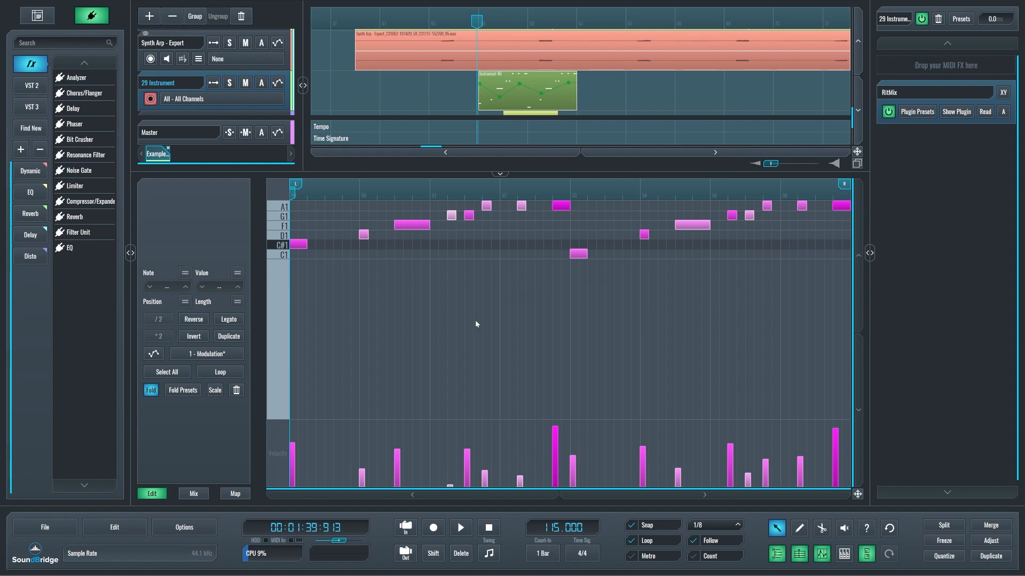
{"action": "left_click", "coordinate": [151, 391]}
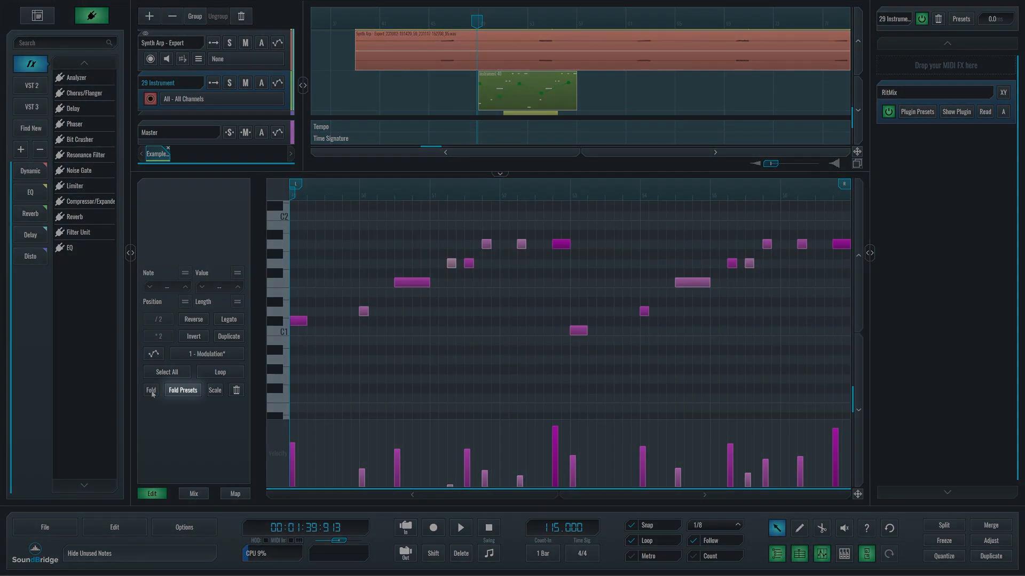
Browse the EZdrummer fold presets Hi Hat, Kick, Snare and Crash, try setting Crash as default but decline, and close the presets.
{"action": "left_click", "coordinate": [183, 391]}
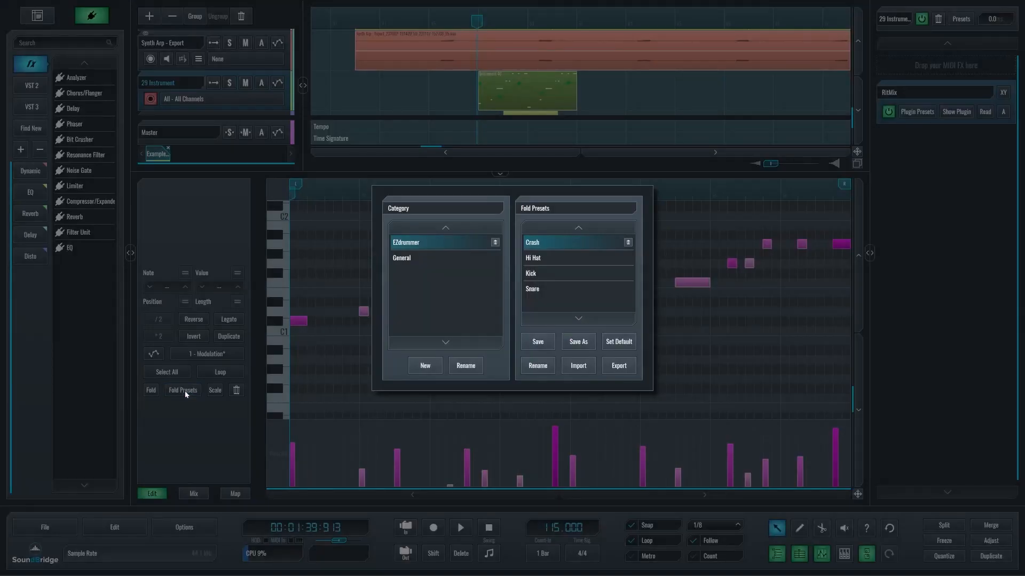
{"action": "left_click", "coordinate": [546, 260]}
{"action": "left_click", "coordinate": [548, 270]}
{"action": "left_click", "coordinate": [546, 289]}
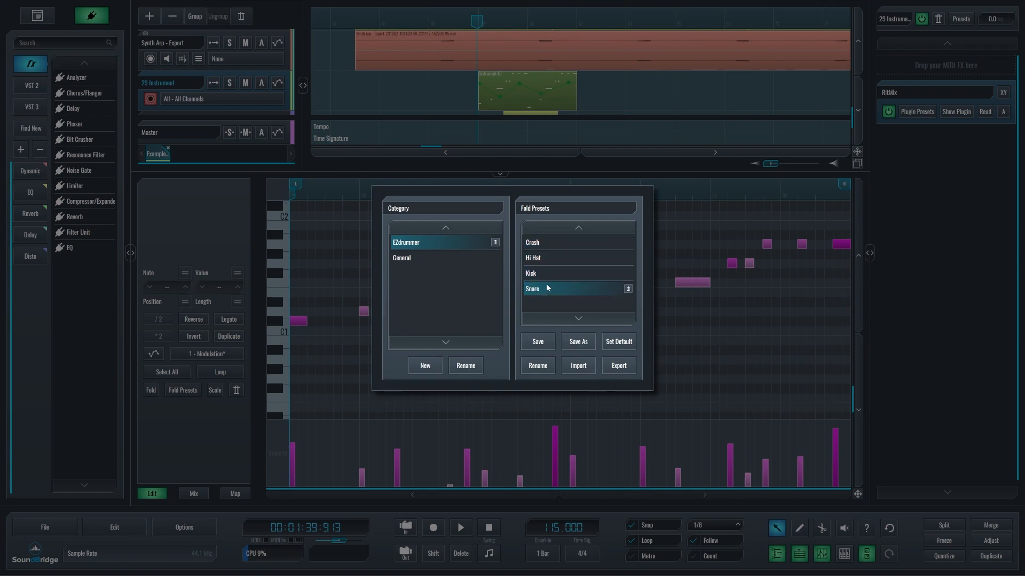
{"action": "left_click", "coordinate": [555, 242]}
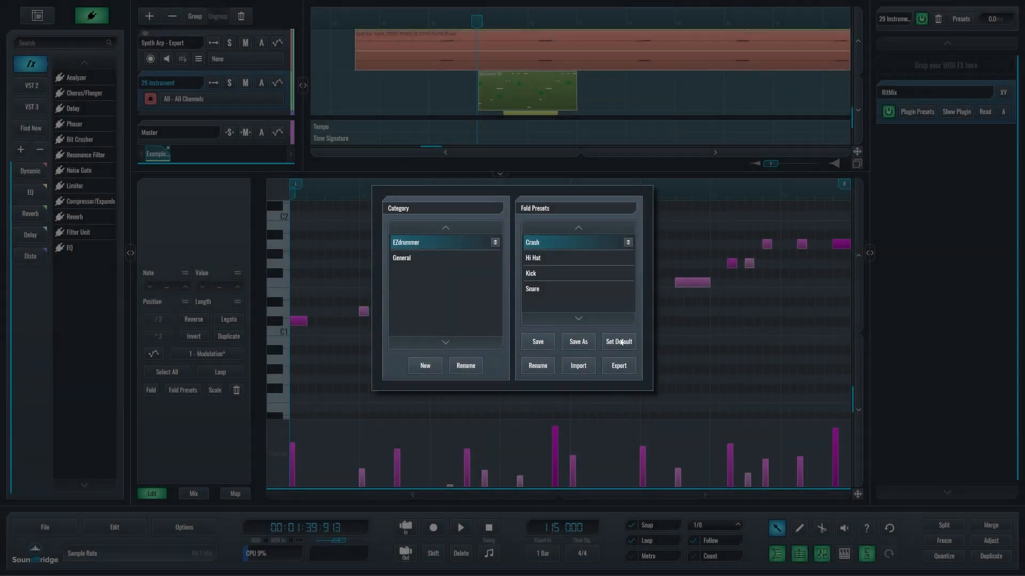
{"action": "left_click", "coordinate": [620, 341]}
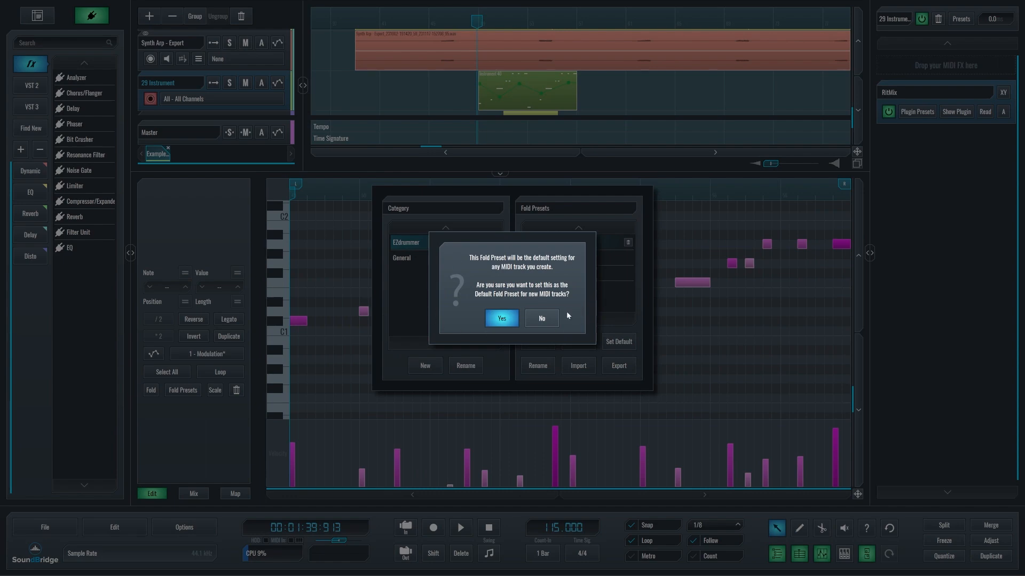
{"action": "left_click", "coordinate": [541, 318]}
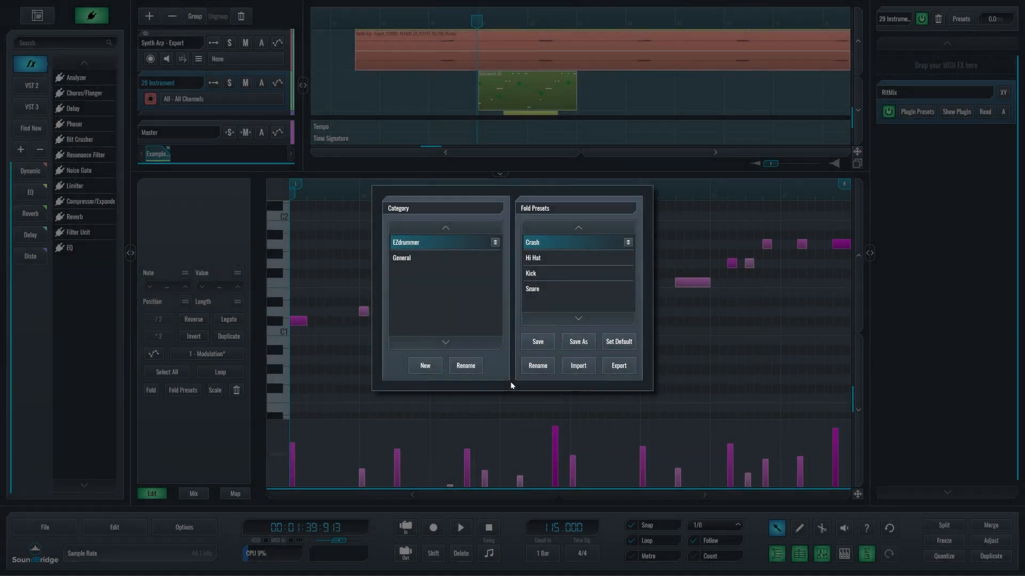
{"action": "left_click", "coordinate": [680, 384]}
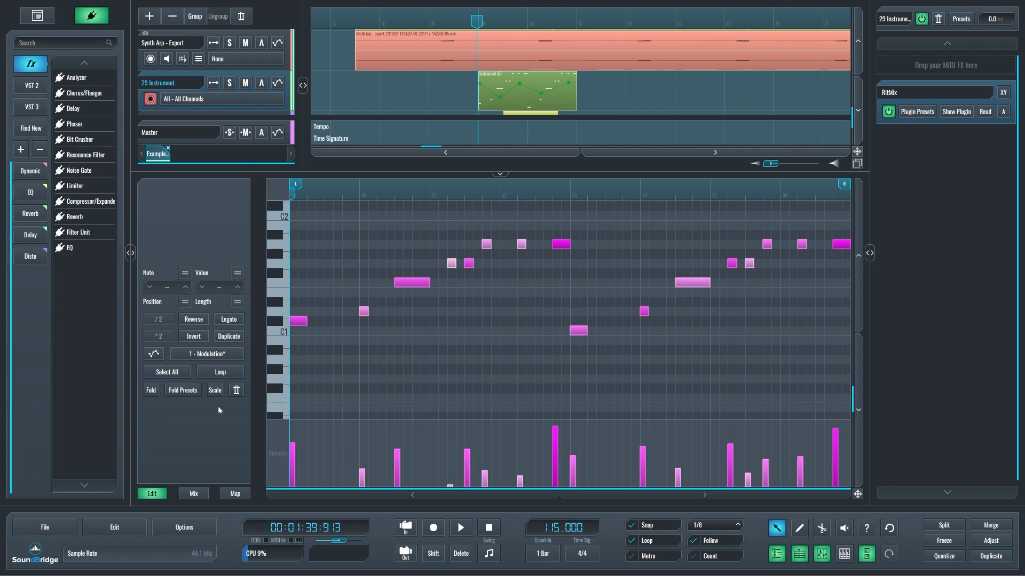
Fold the piano roll to only the used pitches again, then restore the full note range.
{"action": "left_click", "coordinate": [151, 390]}
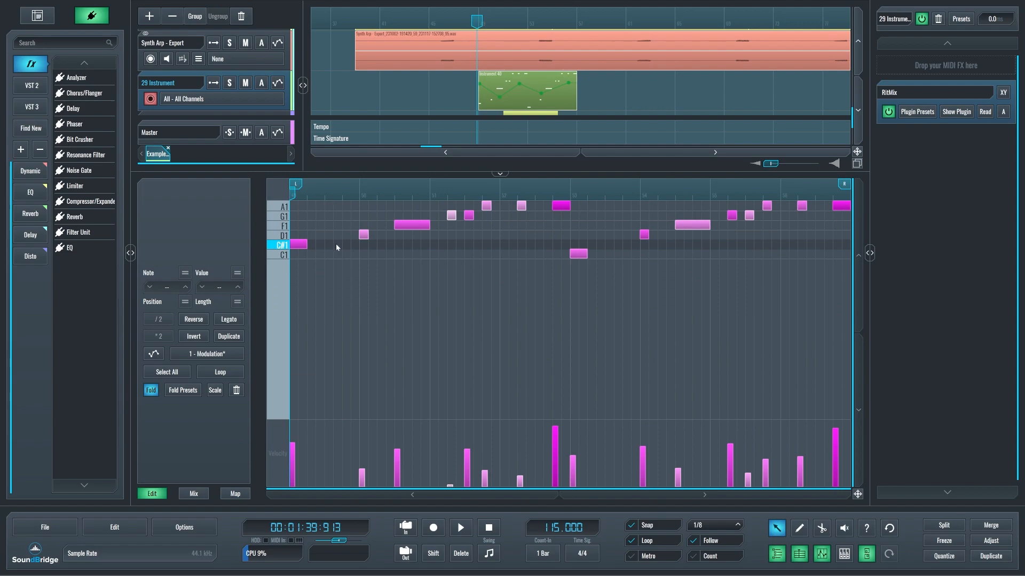
{"action": "left_click", "coordinate": [151, 390]}
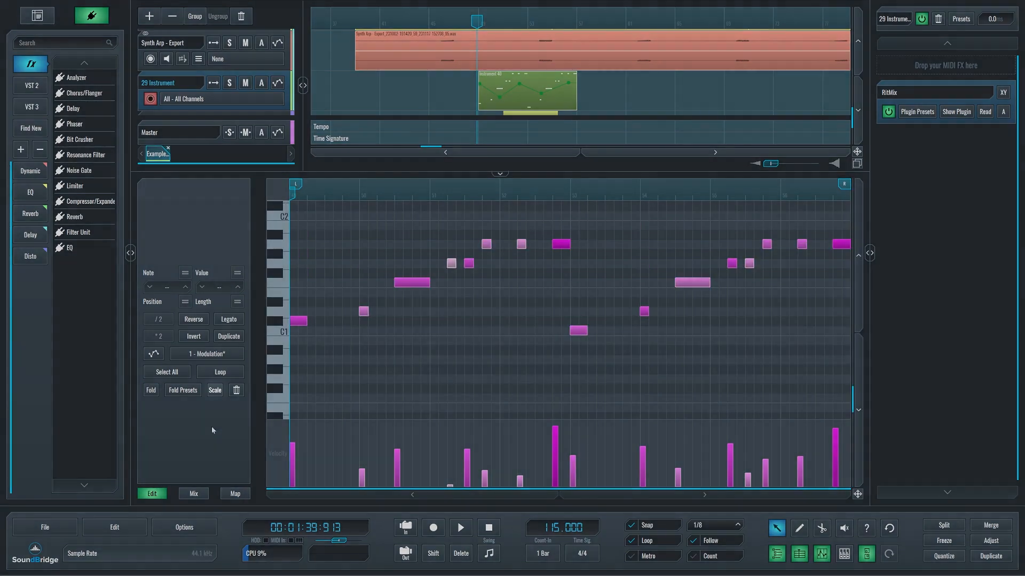
Try the E Dorian and D Aeolian / Natural Minor scales on the piano roll, then clear the scale.
{"action": "left_click", "coordinate": [216, 393]}
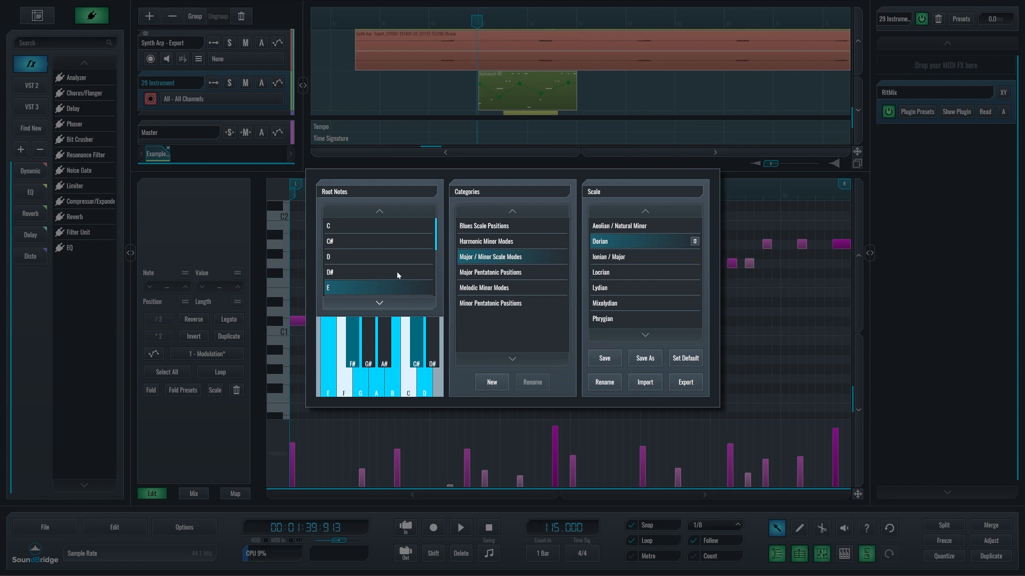
{"action": "left_click", "coordinate": [638, 239]}
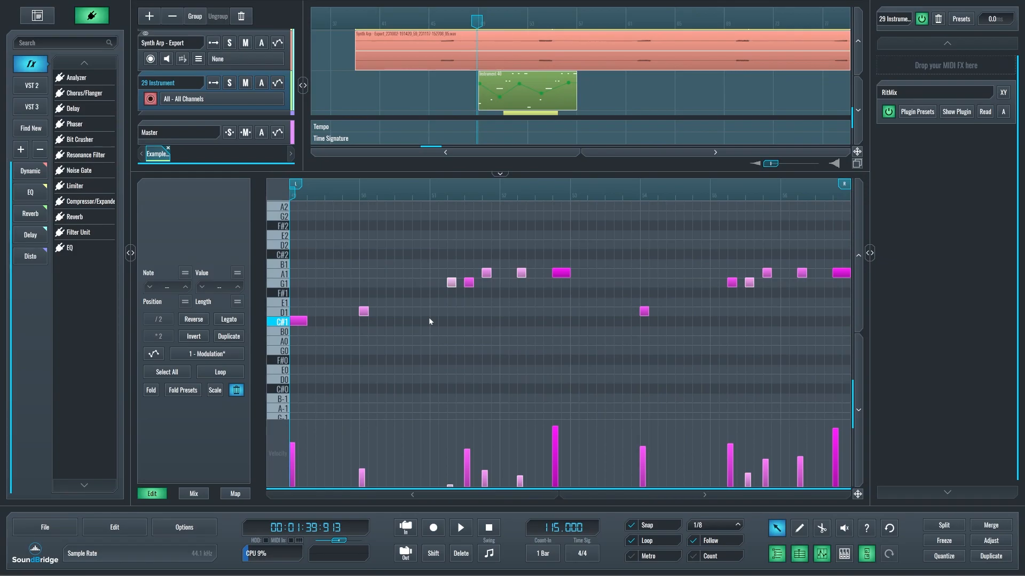
{"action": "left_click", "coordinate": [214, 390]}
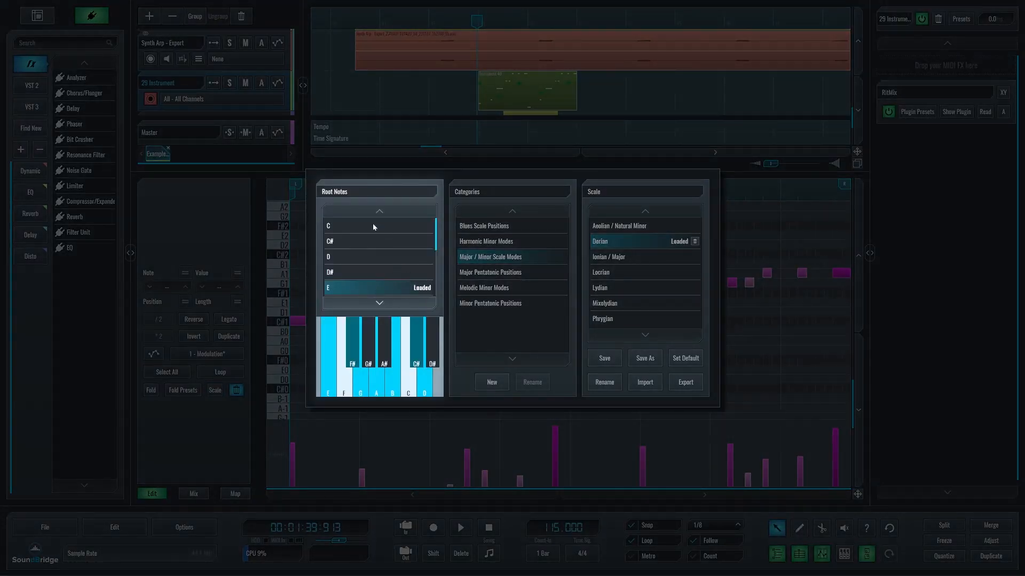
{"action": "left_click", "coordinate": [354, 262]}
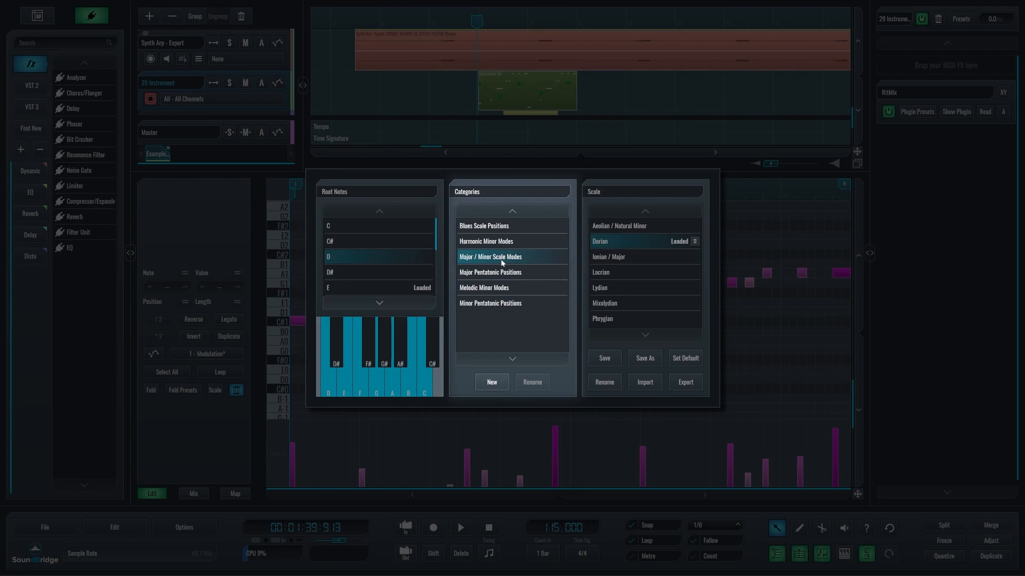
{"action": "left_click", "coordinate": [631, 226]}
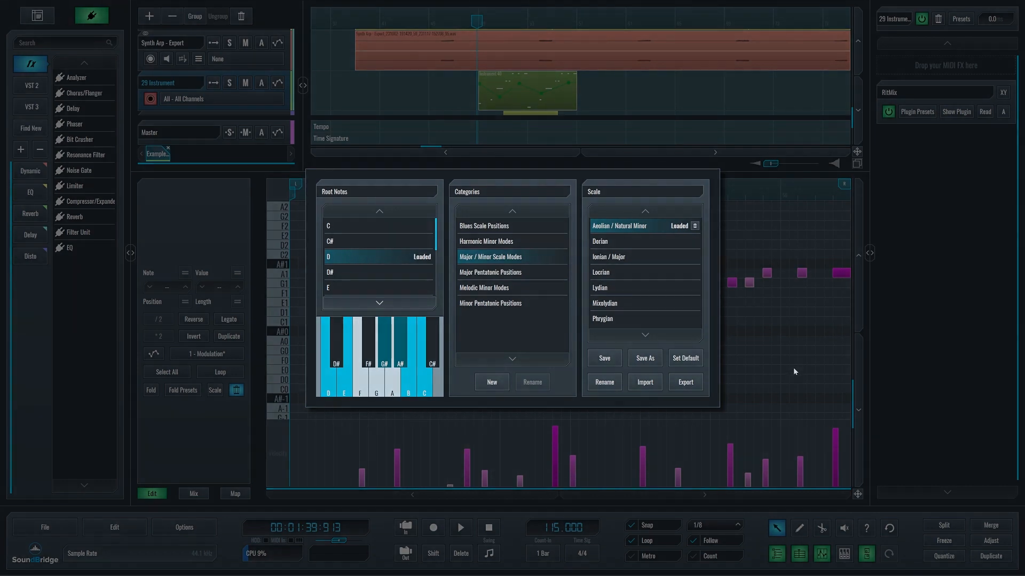
{"action": "left_click", "coordinate": [237, 390]}
{"action": "left_click", "coordinate": [237, 390]}
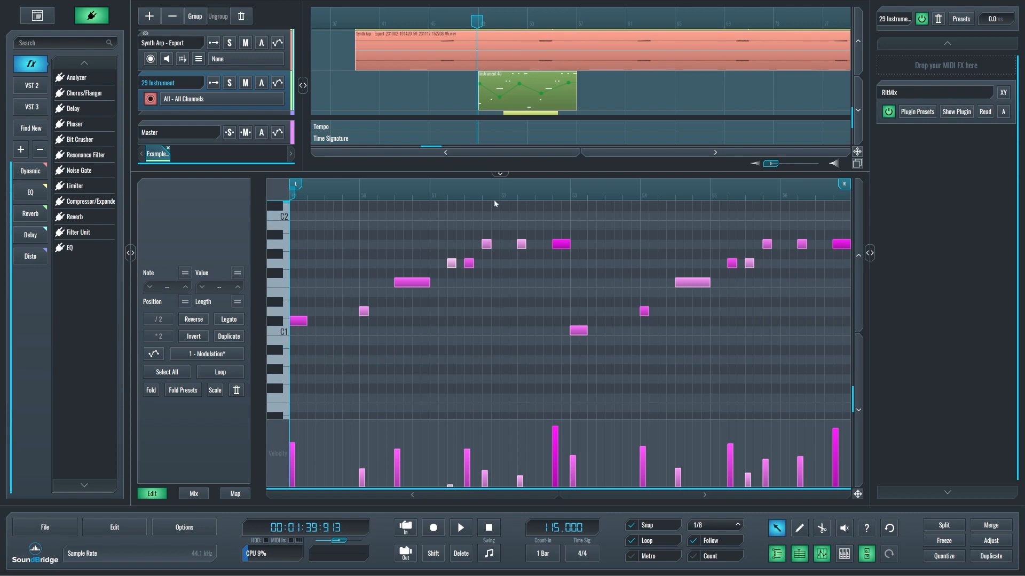
View the 29 Instrument clip's modulation curve over its notes, then hide it again.
{"action": "left_click", "coordinate": [152, 354]}
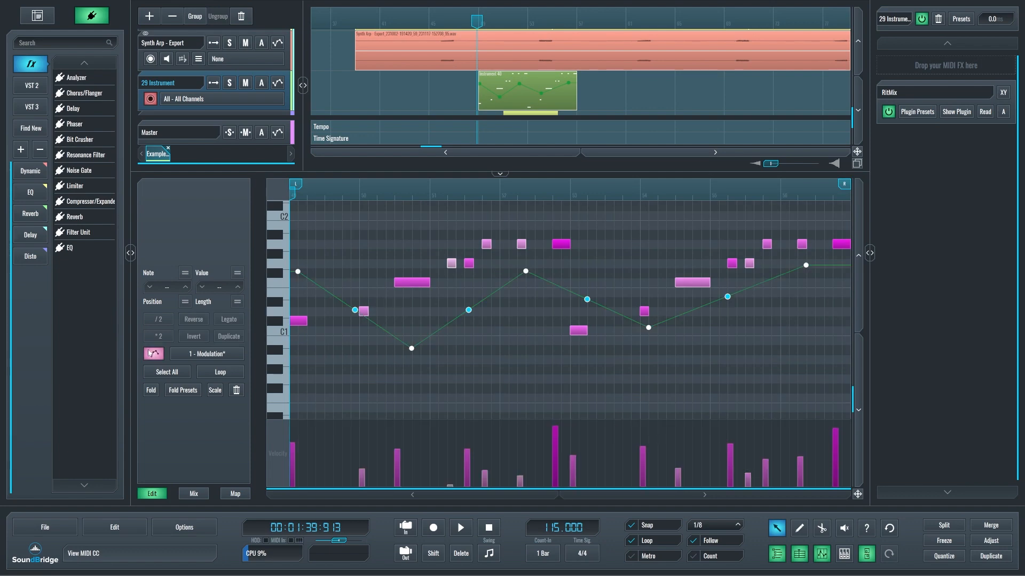
{"action": "left_click", "coordinate": [153, 354]}
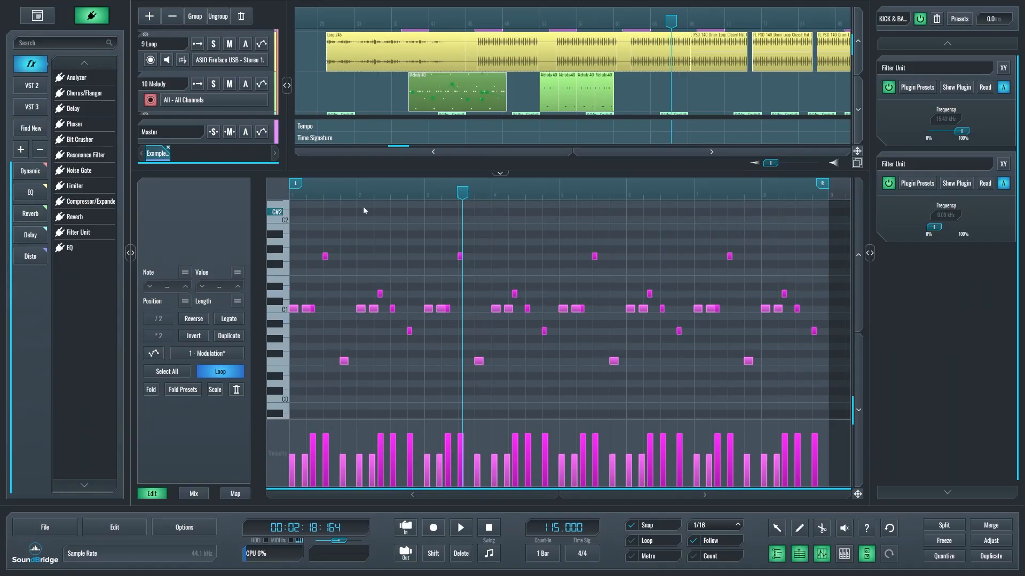
Enlarge the arrangement area, show the 10 Melody track's automation lanes, and create a Gain automation block beneath its first clip.
{"action": "left_click", "coordinate": [500, 172]}
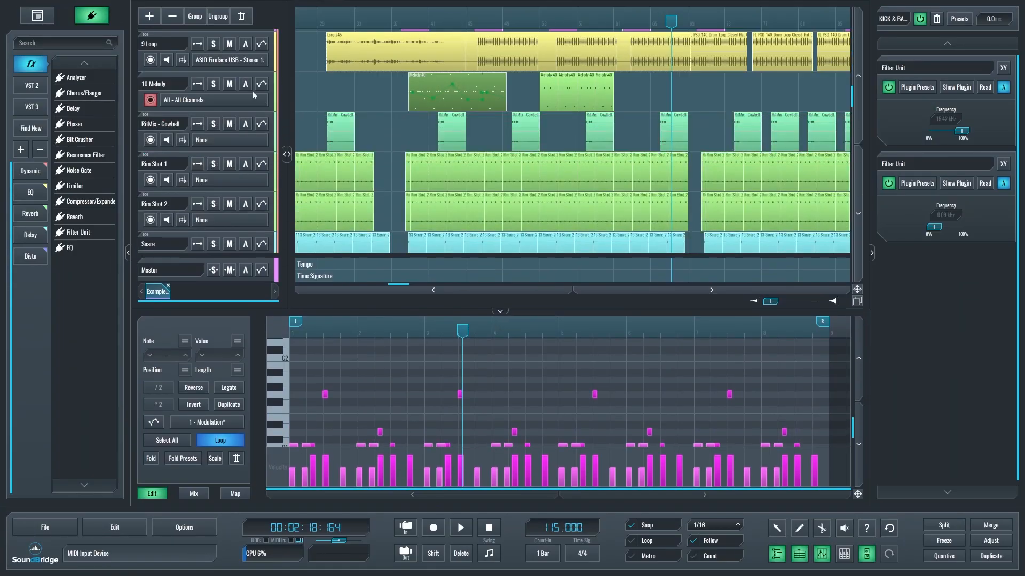
{"action": "left_click", "coordinate": [245, 83]}
{"action": "left_click_drag", "start_coordinate": [400, 162], "coordinate": [469, 173]}
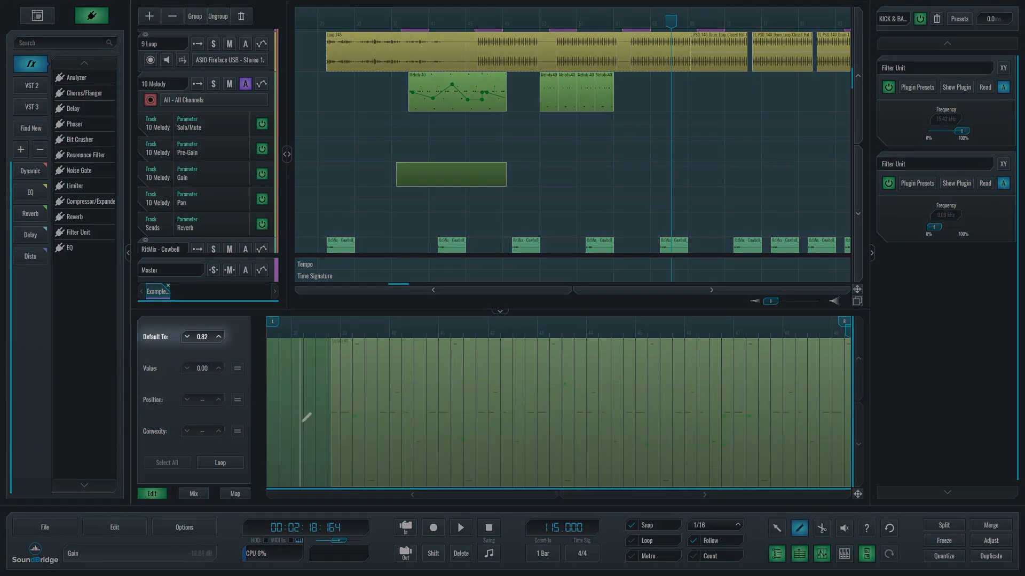
Draw four points in the Gain automation block so the curve rises, dips and rises again.
{"action": "left_click", "coordinate": [300, 424]}
{"action": "left_click", "coordinate": [425, 368]}
{"action": "left_click", "coordinate": [626, 456]}
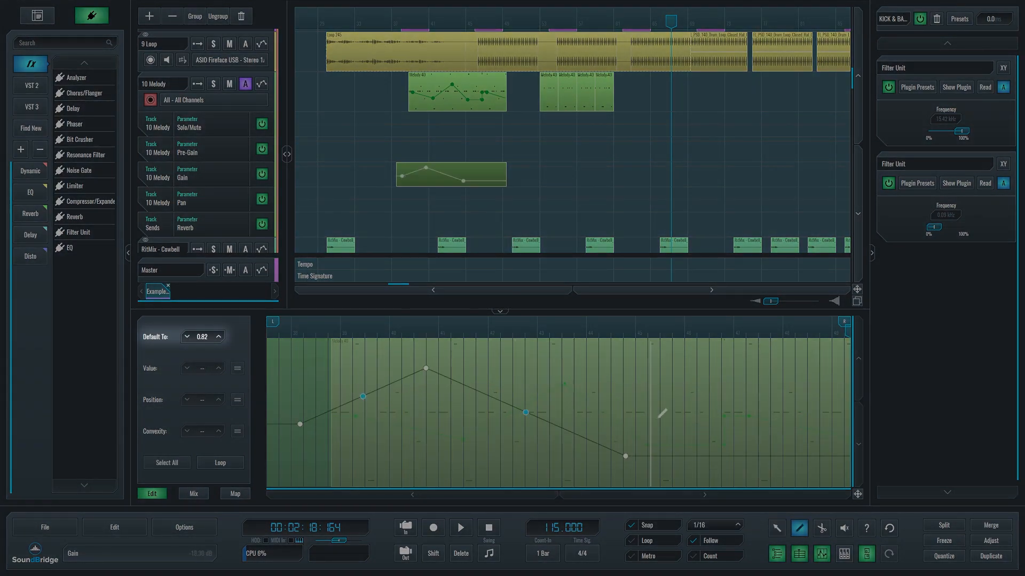
{"action": "left_click", "coordinate": [767, 383]}
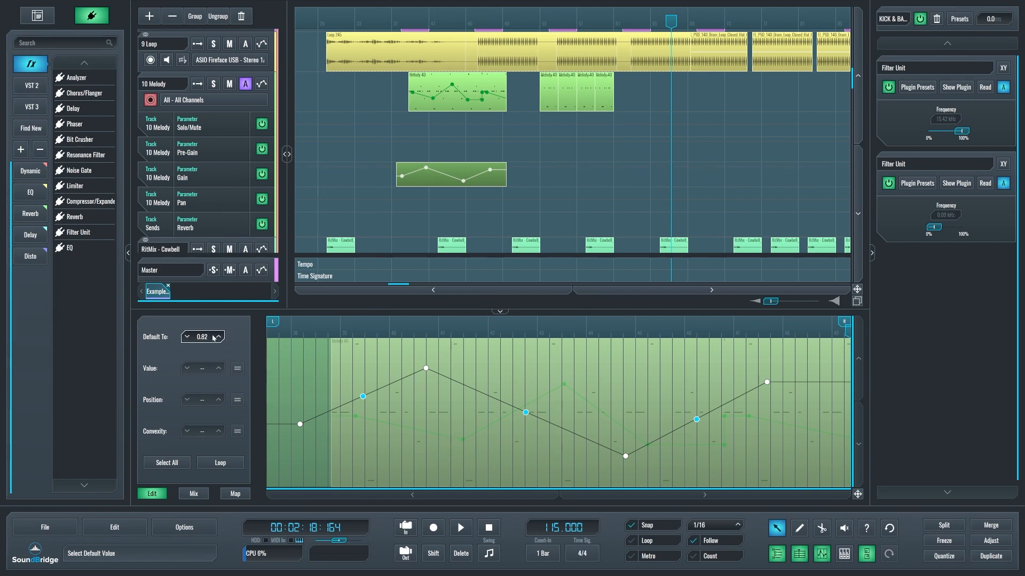
Equalize the values of the first two Gain automation points, then of the first three, at 0.42.
{"action": "left_click", "coordinate": [300, 424]}
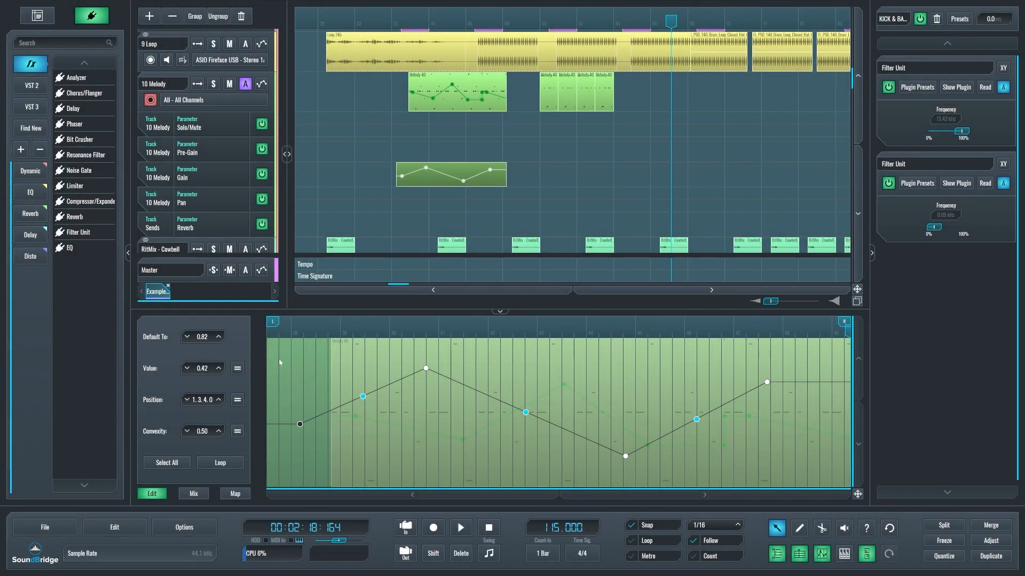
{"action": "left_click_drag", "start_coordinate": [475, 450], "coordinate": [272, 351]}
{"action": "left_click", "coordinate": [238, 368]}
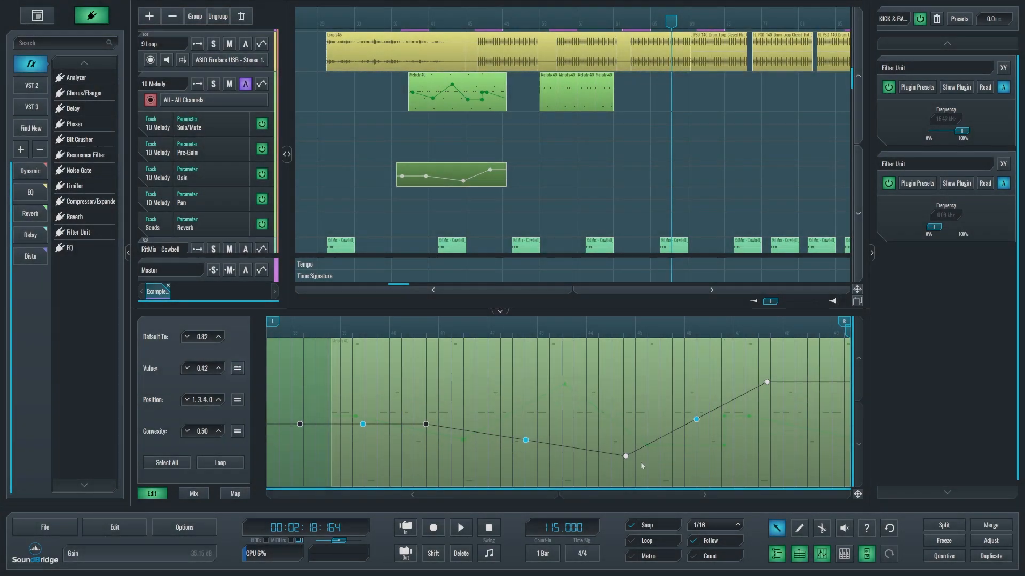
{"action": "left_click_drag", "start_coordinate": [664, 469], "coordinate": [286, 393]}
{"action": "left_click", "coordinate": [237, 369]}
Raise the second Gain point to value 0.73 at position 4.2.2.0, and move the third point lower and earlier.
{"action": "left_click", "coordinate": [438, 432]}
{"action": "left_click_drag", "start_coordinate": [426, 425], "coordinate": [426, 391]}
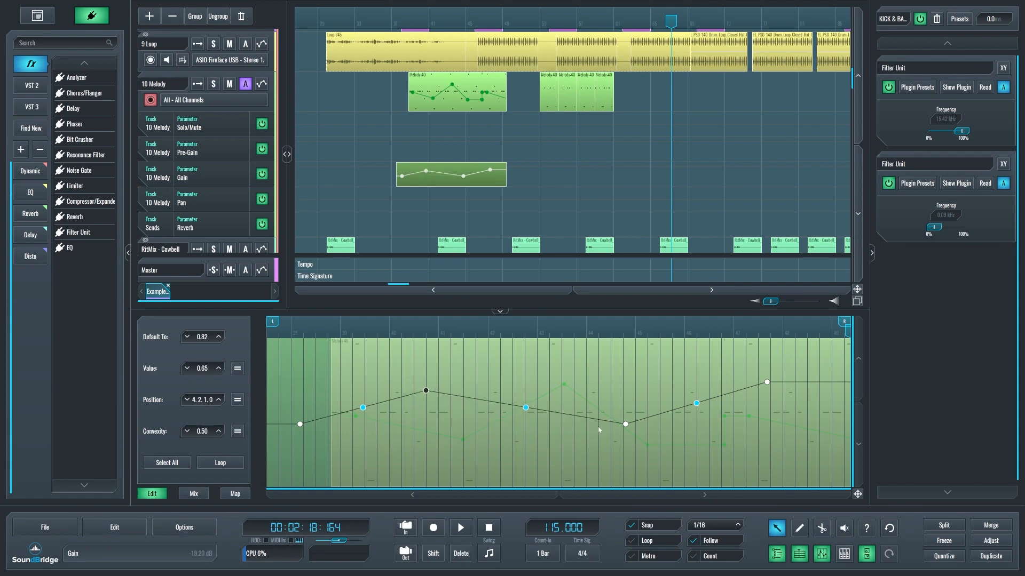
{"action": "left_click_drag", "start_coordinate": [625, 424], "coordinate": [582, 455]}
{"action": "left_click_drag", "start_coordinate": [425, 390], "coordinate": [428, 377]}
{"action": "left_click", "coordinate": [219, 369]}
{"action": "left_click", "coordinate": [219, 369]}
{"action": "left_click", "coordinate": [218, 369]}
{"action": "left_click", "coordinate": [188, 369]}
{"action": "left_click", "coordinate": [188, 369]}
{"action": "left_click", "coordinate": [188, 369]}
{"action": "left_click", "coordinate": [187, 369]}
{"action": "left_click", "coordinate": [187, 369]}
{"action": "left_click", "coordinate": [237, 383]}
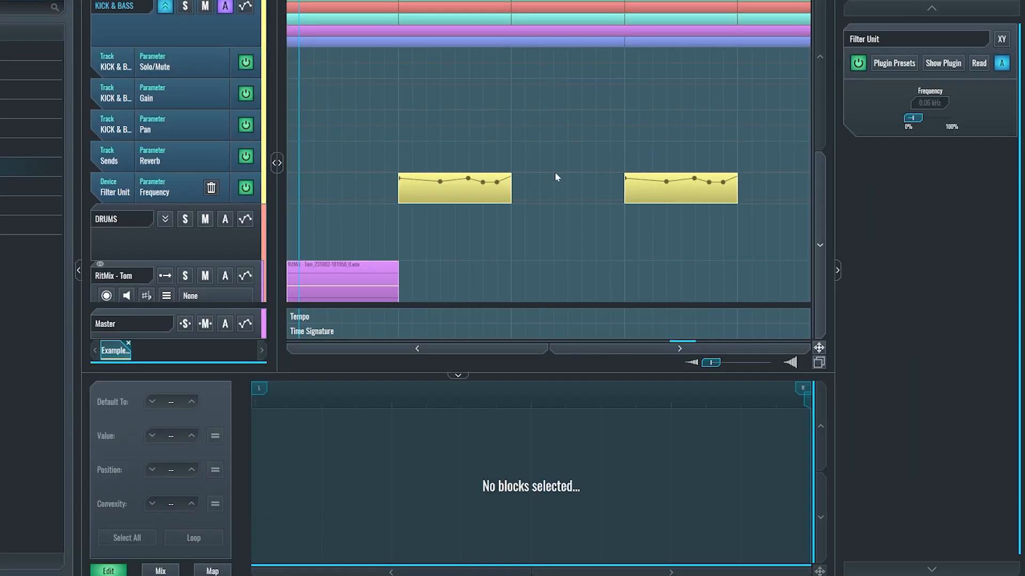
Inspect the two Filter Unit Frequency automation blocks on the KICK & BASS track and start playback.
{"action": "left_click", "coordinate": [472, 189]}
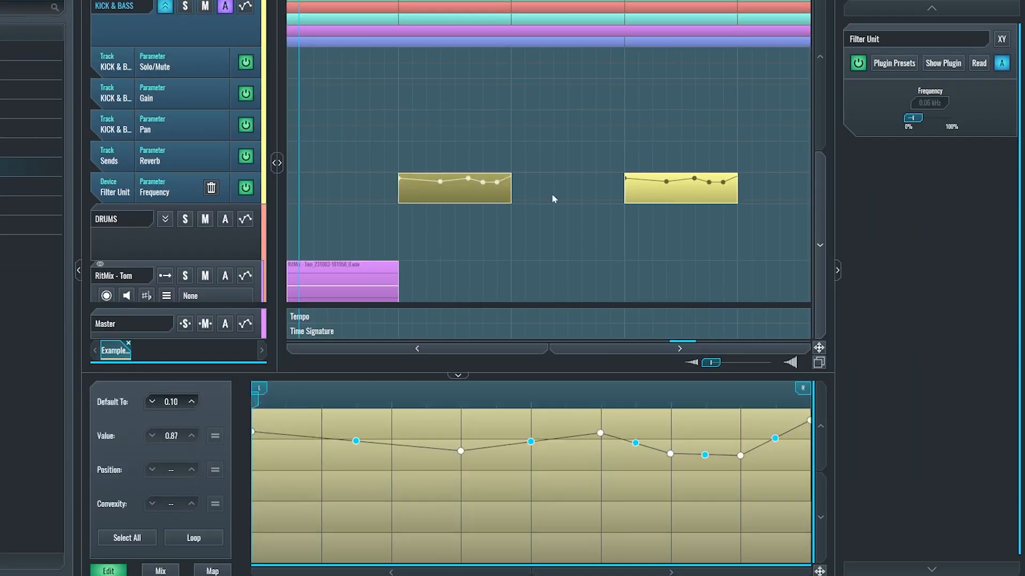
{"action": "left_click", "coordinate": [664, 200]}
{"action": "left_click", "coordinate": [468, 201]}
{"action": "key", "text": "space"}
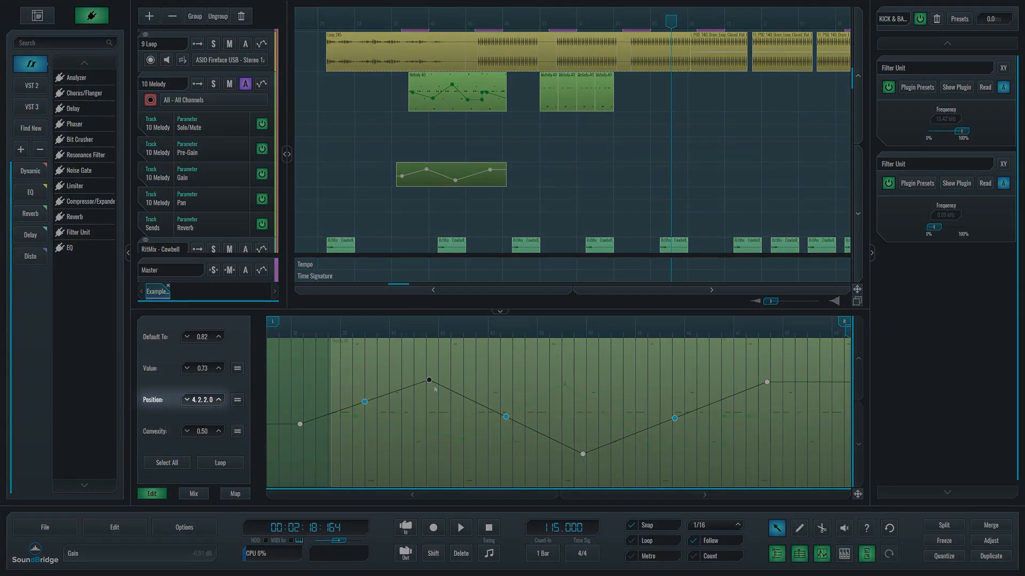
Move the second Gain point to position 4.4.3.0, then align it and the third point at position 4.3.3.84.
{"action": "left_click_drag", "start_coordinate": [430, 383], "coordinate": [451, 381]}
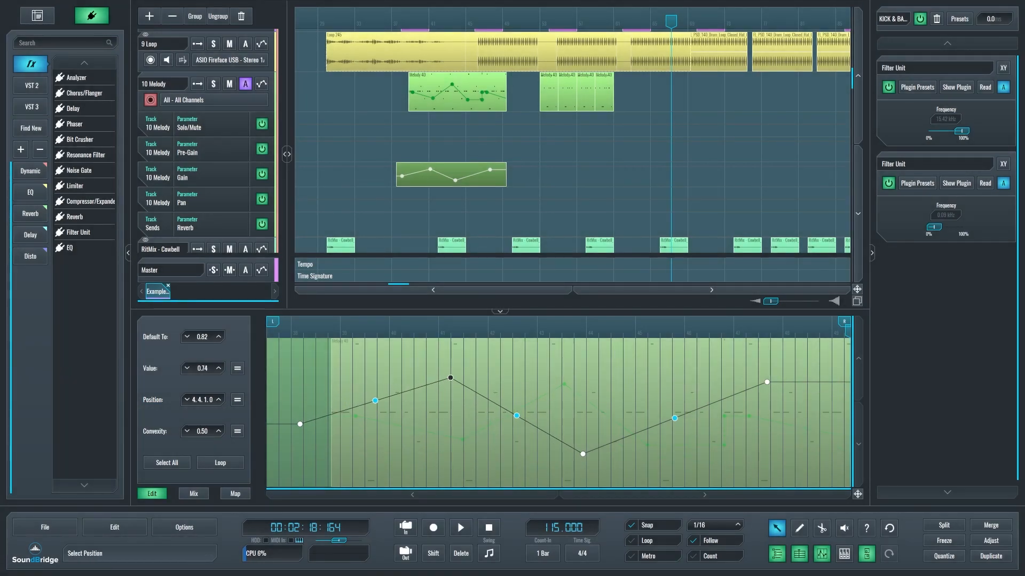
{"action": "left_click", "coordinate": [219, 400]}
{"action": "left_click", "coordinate": [219, 400]}
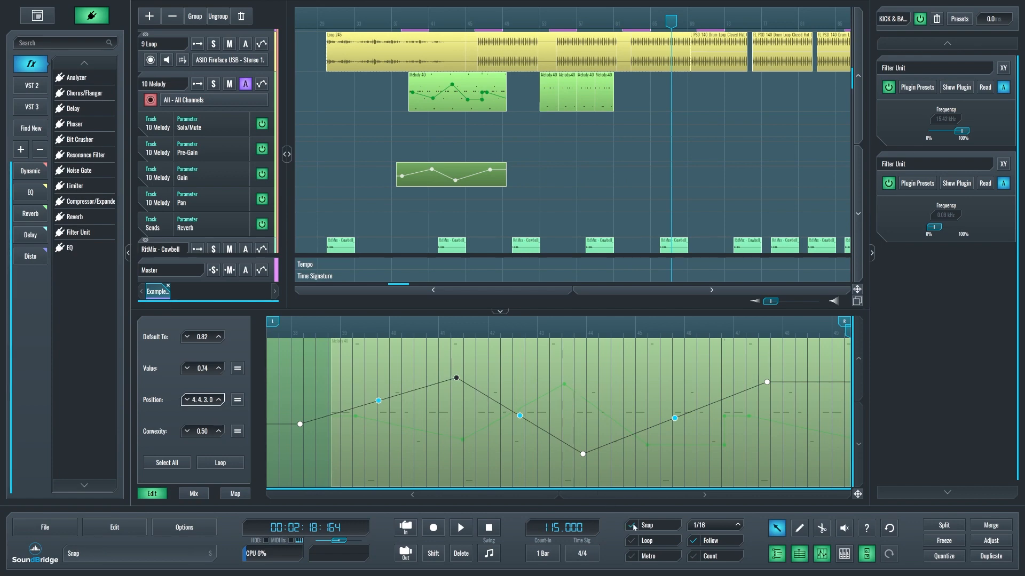
{"action": "left_click_drag", "start_coordinate": [457, 378], "coordinate": [607, 461]}
{"action": "scroll", "coordinate": [583, 90], "scroll_direction": "up", "scroll_amount": 1}
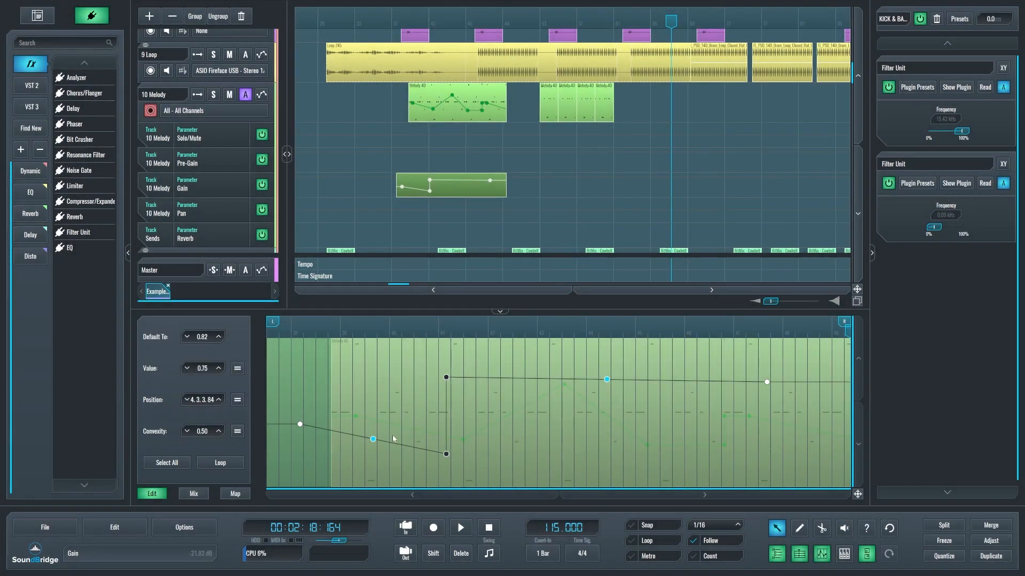
Move the upper aligned Gain point to position 6.3.2.12 with value 0.73, and lower the last point to 0.30 at position 11.1.2.32.
{"action": "left_click", "coordinate": [492, 437]}
{"action": "left_click_drag", "start_coordinate": [445, 378], "coordinate": [522, 380]}
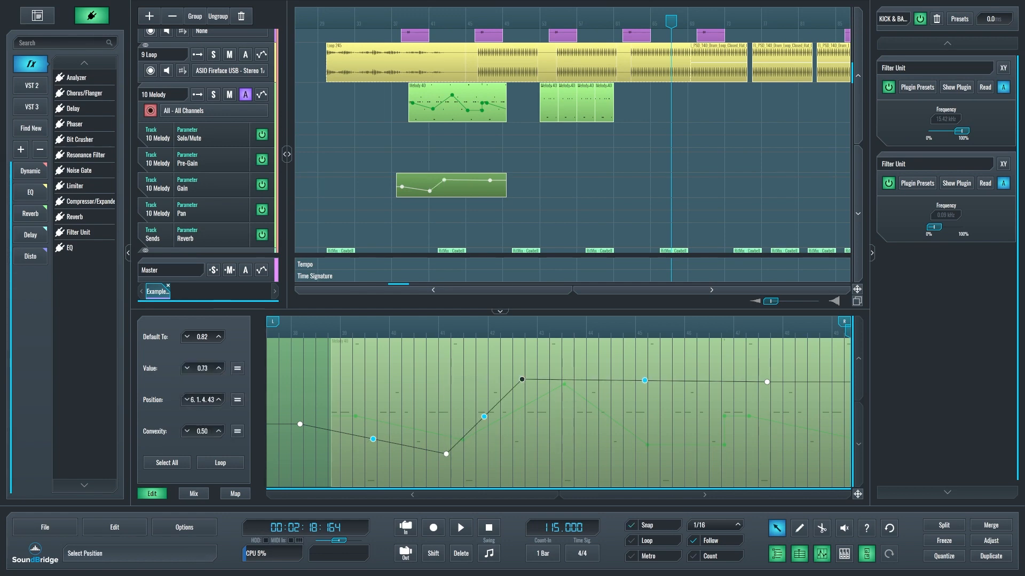
{"action": "left_click", "coordinate": [219, 400]}
{"action": "left_click", "coordinate": [219, 400]}
{"action": "left_click", "coordinate": [218, 401]}
{"action": "left_click", "coordinate": [219, 400]}
{"action": "left_click", "coordinate": [219, 401]}
{"action": "left_click", "coordinate": [219, 400]}
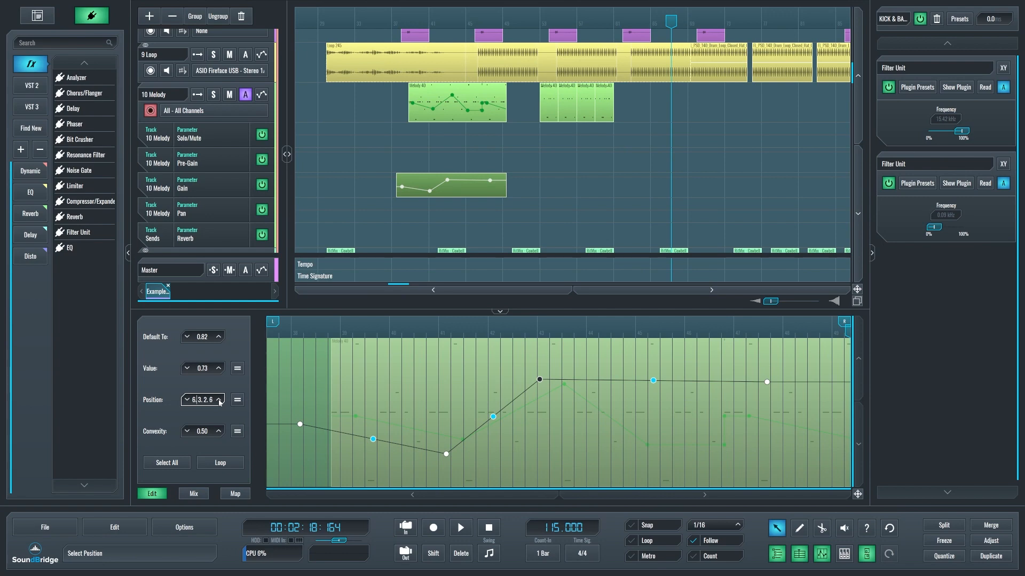
{"action": "left_click", "coordinate": [219, 400]}
{"action": "left_click", "coordinate": [218, 400]}
{"action": "left_click", "coordinate": [219, 400]}
{"action": "left_click", "coordinate": [218, 400]}
{"action": "left_click", "coordinate": [219, 400]}
{"action": "left_click", "coordinate": [610, 430]}
{"action": "left_click_drag", "start_coordinate": [767, 382], "coordinate": [761, 442]}
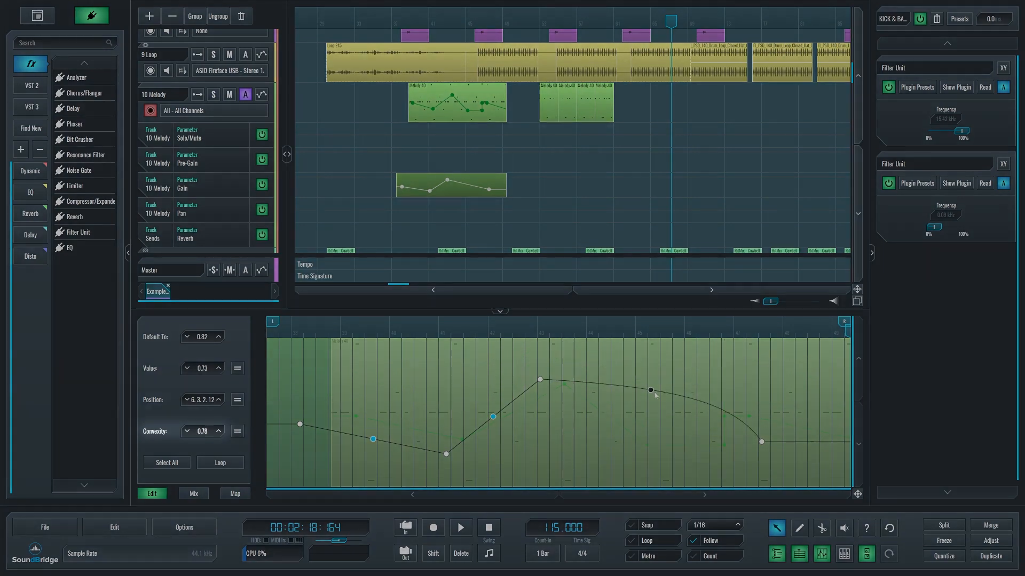
Bend the last Gain segment to convexity 0.41 and the first to 0.82, then equalize all segments at convexity 0.82.
{"action": "left_click_drag", "start_coordinate": [651, 412], "coordinate": [652, 422]}
{"action": "left_click", "coordinate": [218, 433]}
{"action": "left_click", "coordinate": [219, 434]}
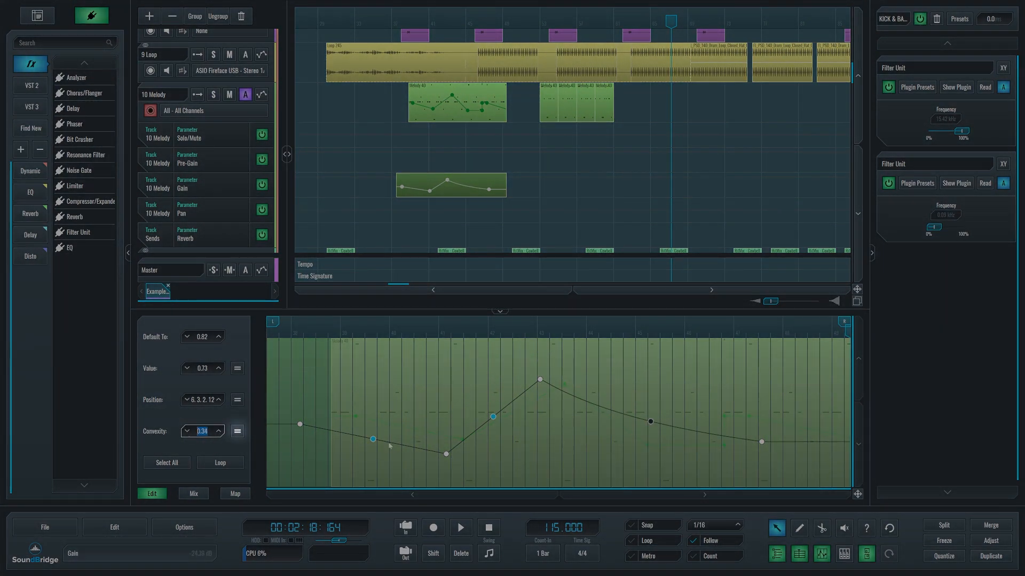
{"action": "left_click_drag", "start_coordinate": [373, 439], "coordinate": [373, 428]}
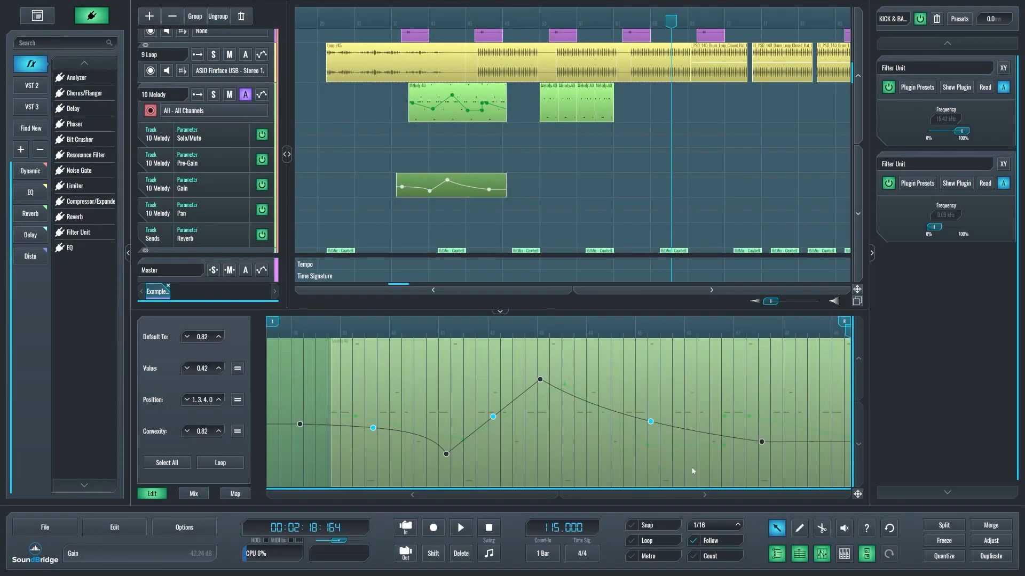
{"action": "left_click", "coordinate": [238, 434]}
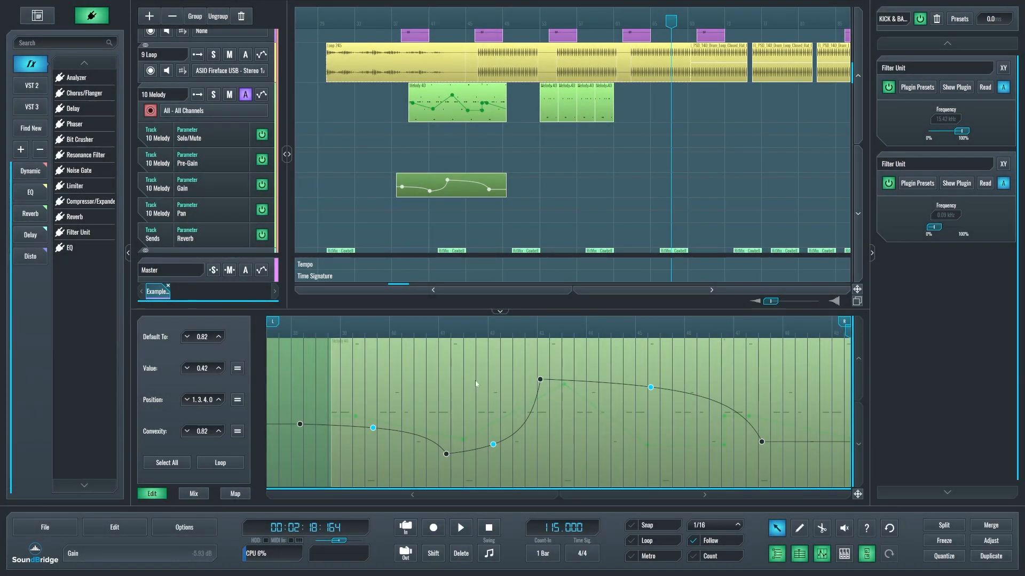
Turn on looping for the Gain automation block, shorten its loop region, and extend the block to about four times its length.
{"action": "left_click", "coordinate": [225, 467]}
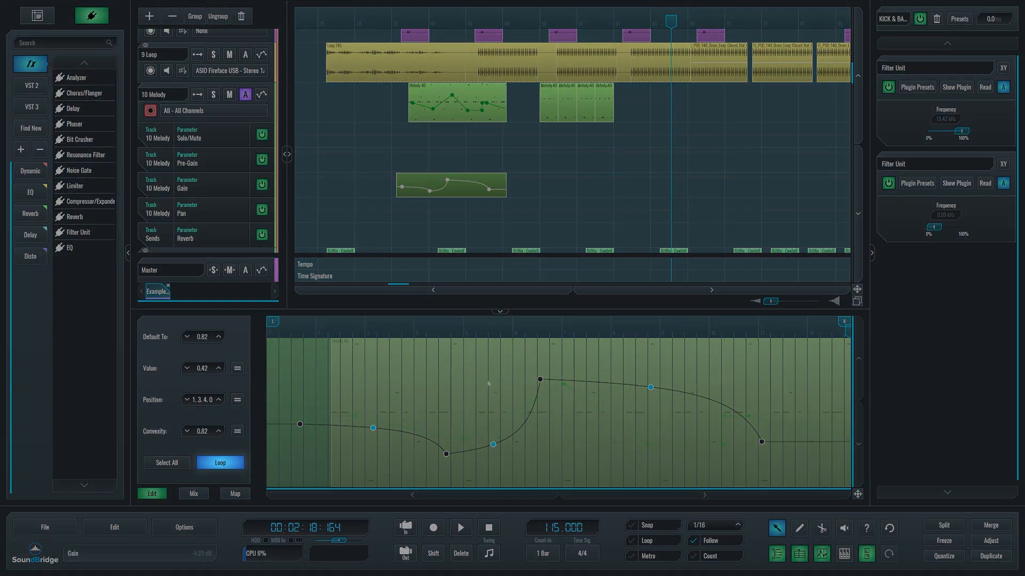
{"action": "left_click_drag", "start_coordinate": [843, 322], "coordinate": [718, 322]}
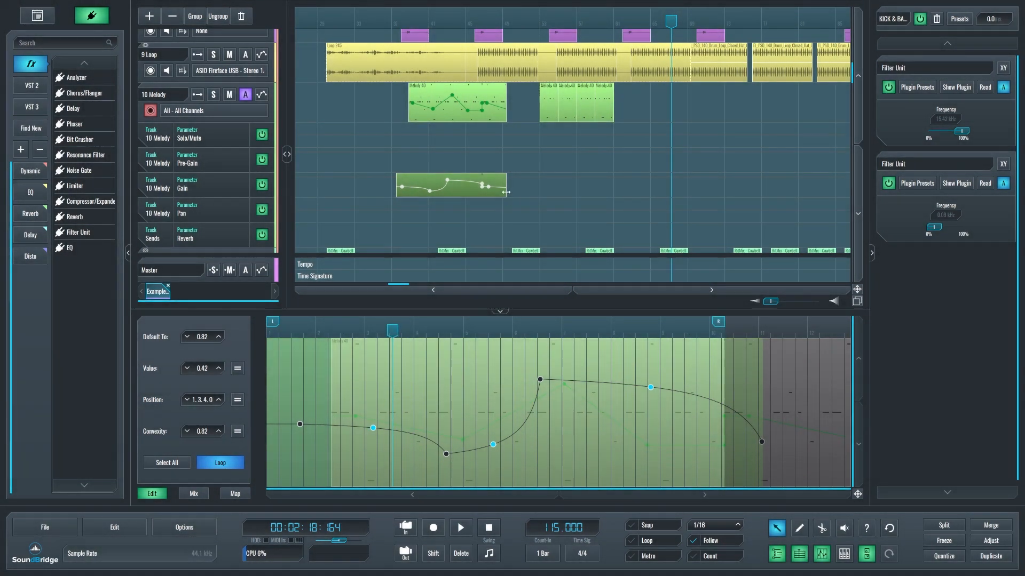
{"action": "left_click_drag", "start_coordinate": [505, 192], "coordinate": [825, 187]}
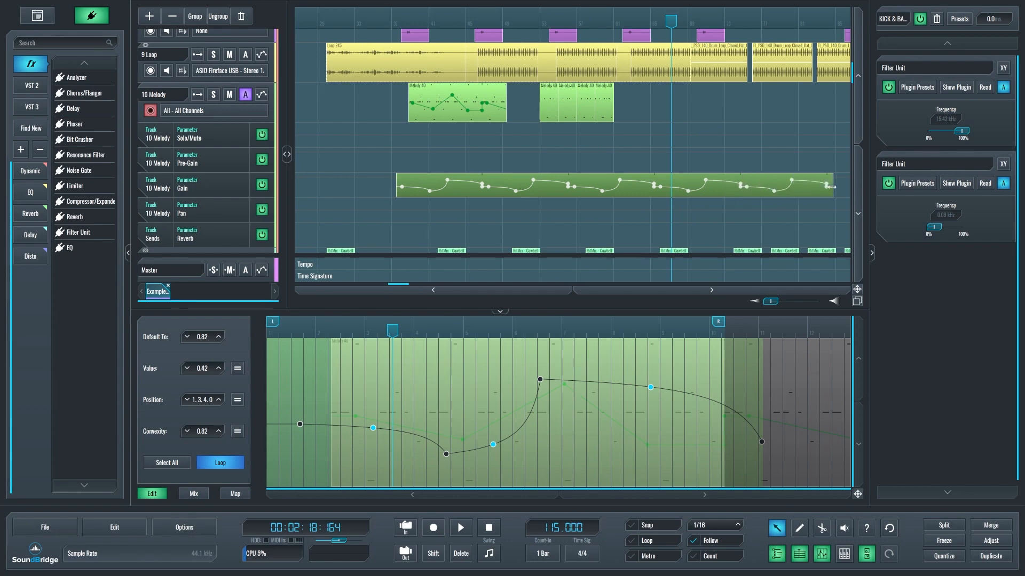